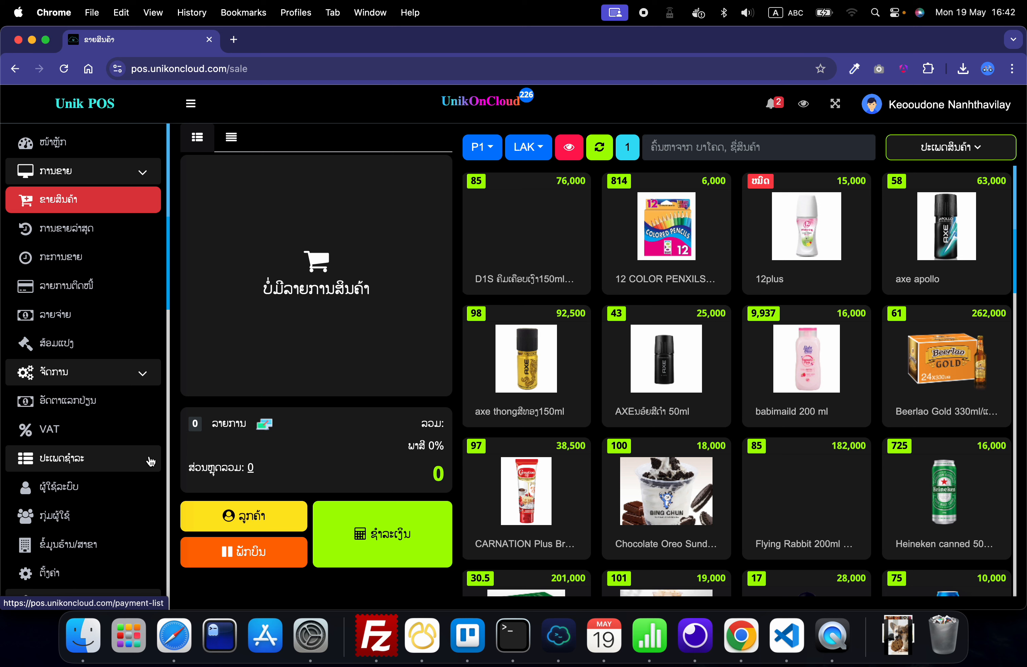
# Step: Open the product list and start adding a new product
pyautogui.scroll(-2, 150, 459)
pyautogui.scroll(2, 151, 454)
pyautogui.scroll(-5, 138, 452)
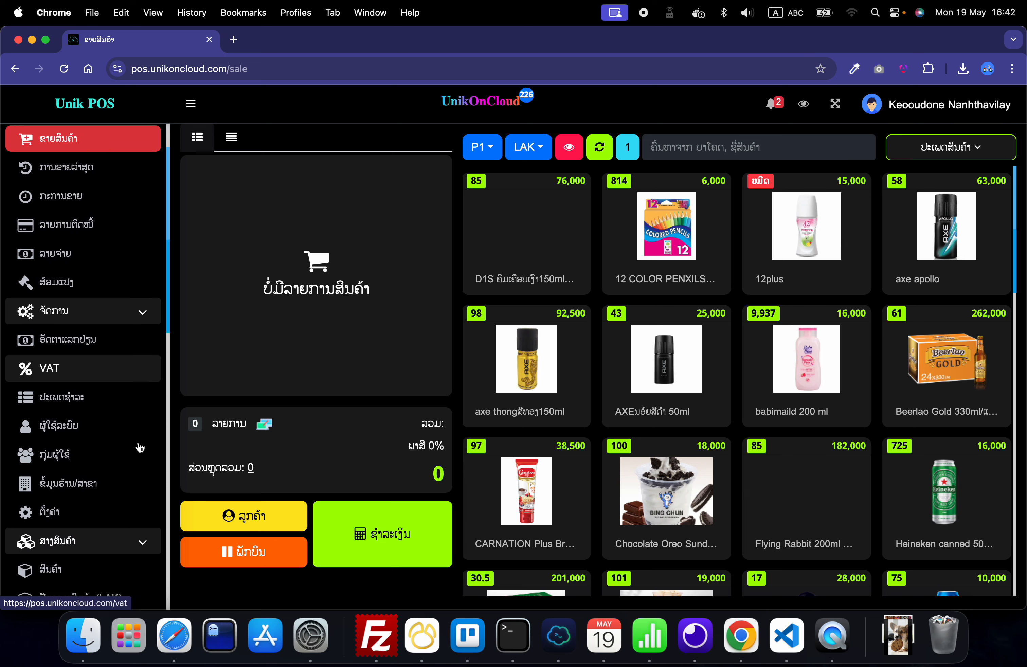
pyautogui.click(62, 501)
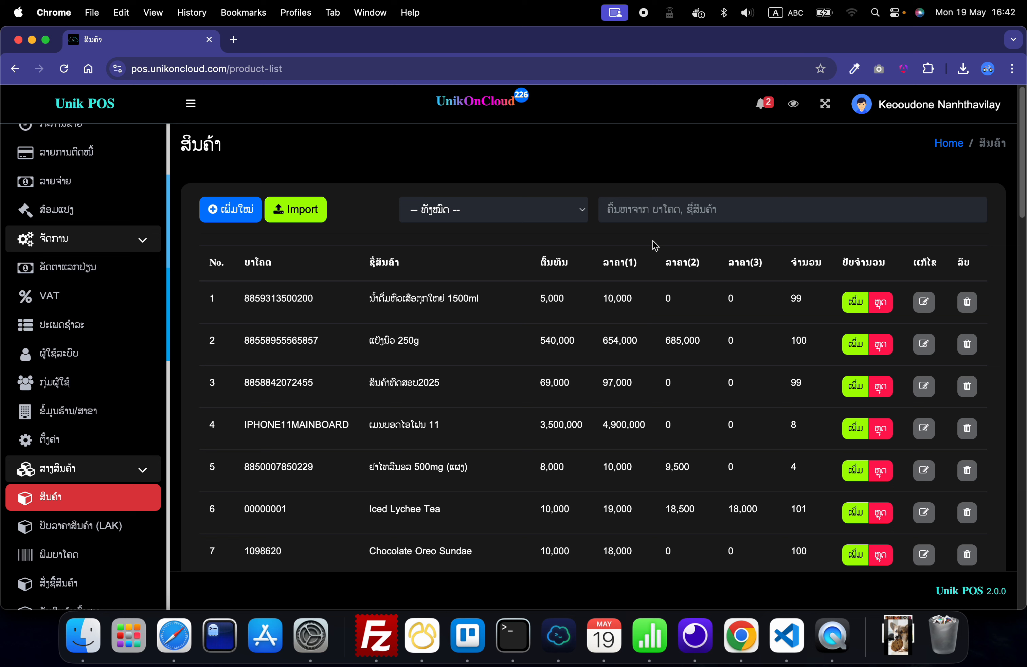
pyautogui.click(631, 212)
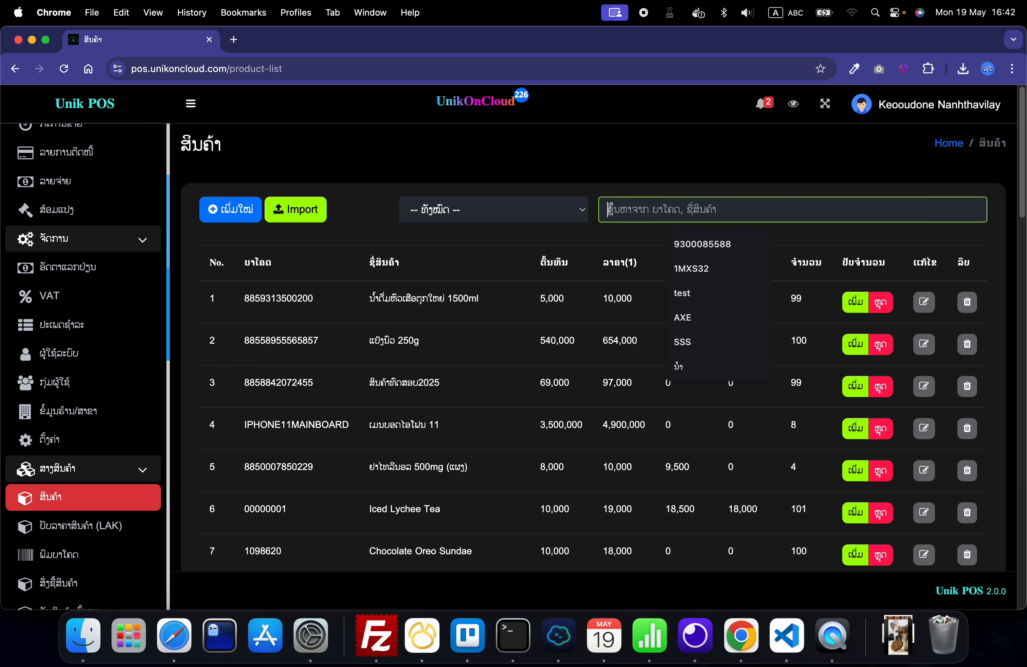
pyautogui.click(666, 183)
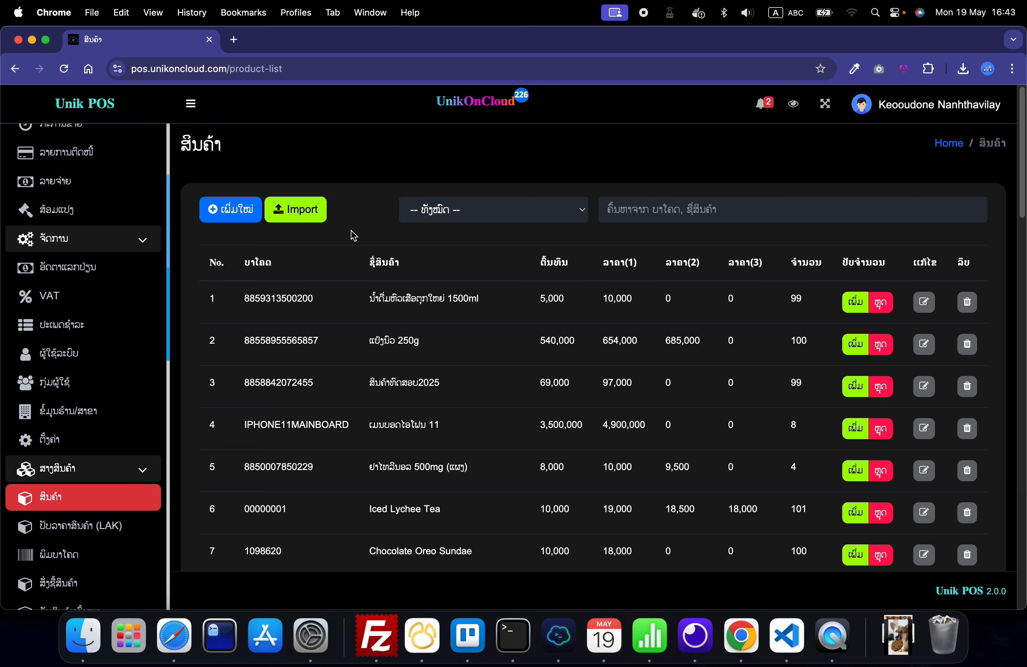
pyautogui.click(225, 217)
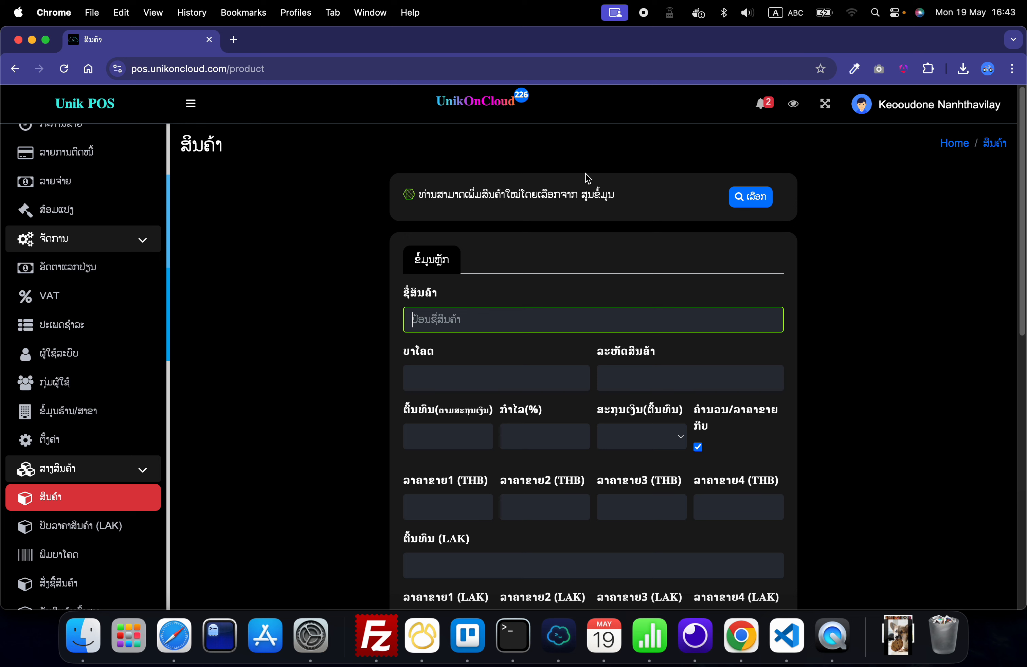
# Step: Name the product "ນ້ຳເກືອແຮ່ ຣີໄວຟ 480ml", using Lao input for the words and ABC input for the size
pyautogui.click(776, 18)
pyautogui.click(802, 54)
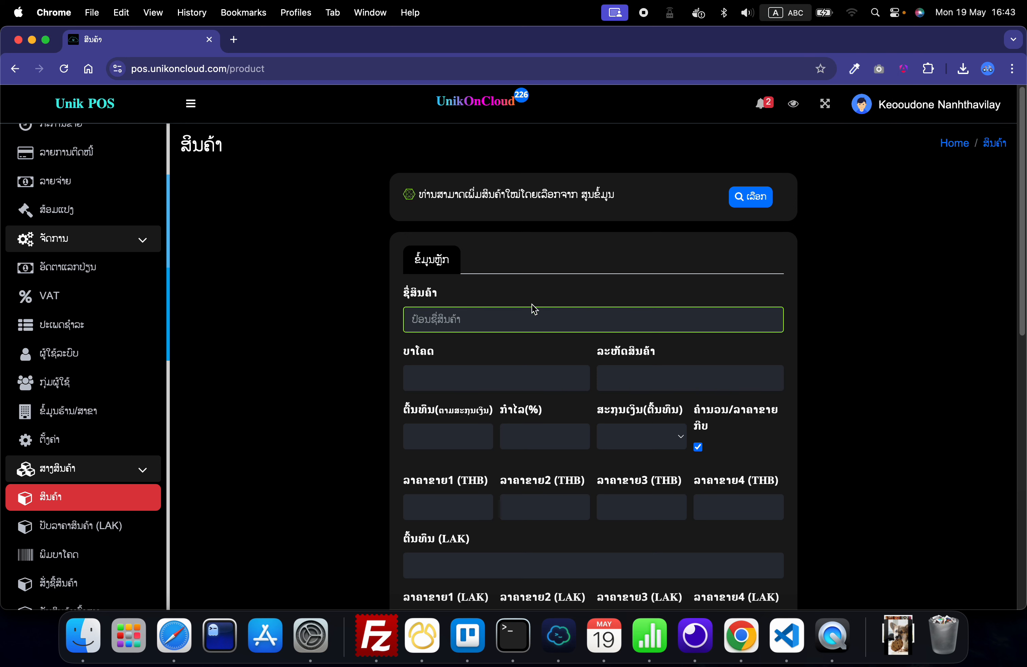
pyautogui.click(362, 328)
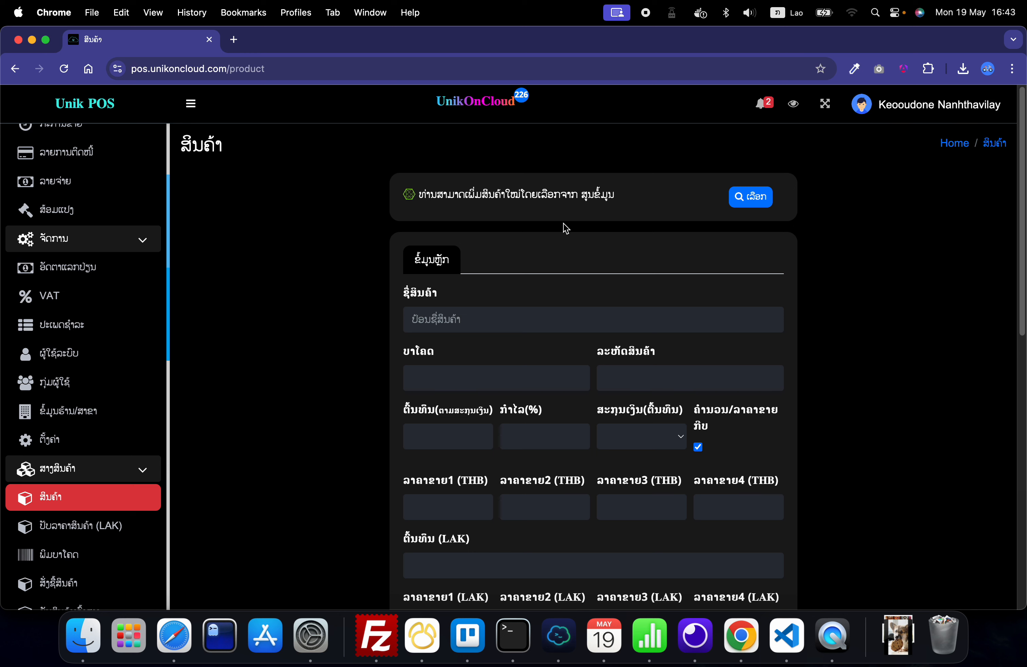
pyautogui.click(456, 324)
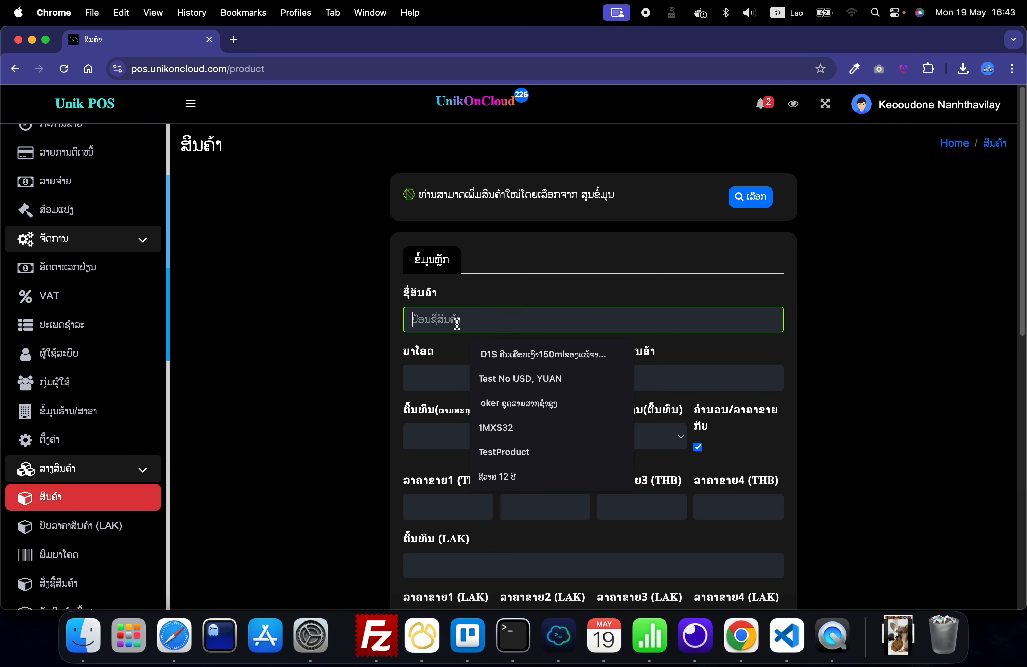
pyautogui.write('ນ້ຳ')
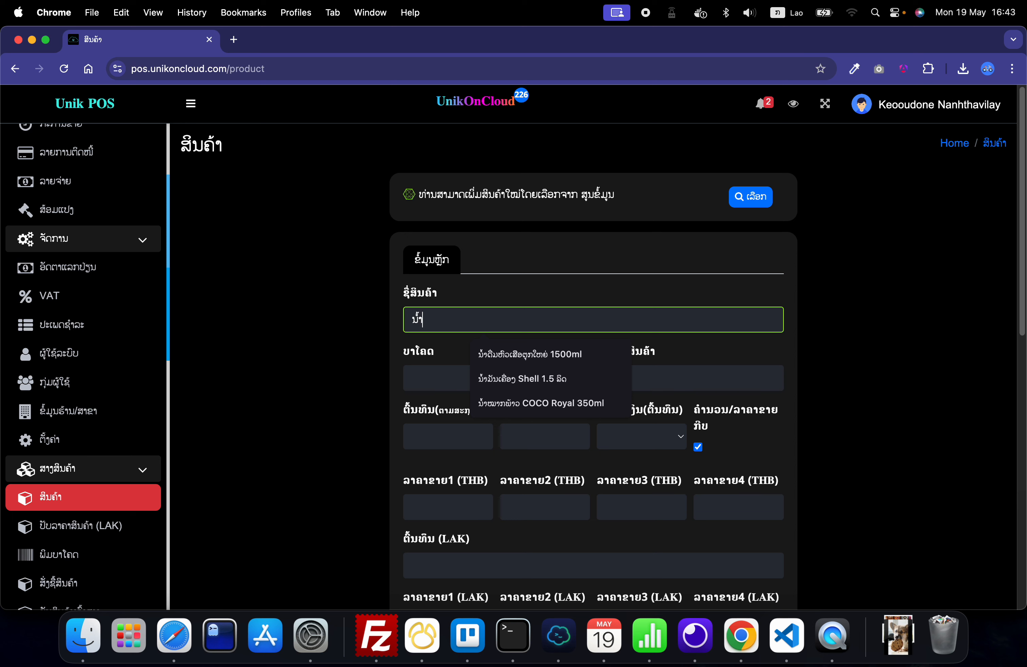
pyautogui.write('ເກືອແຮ່')
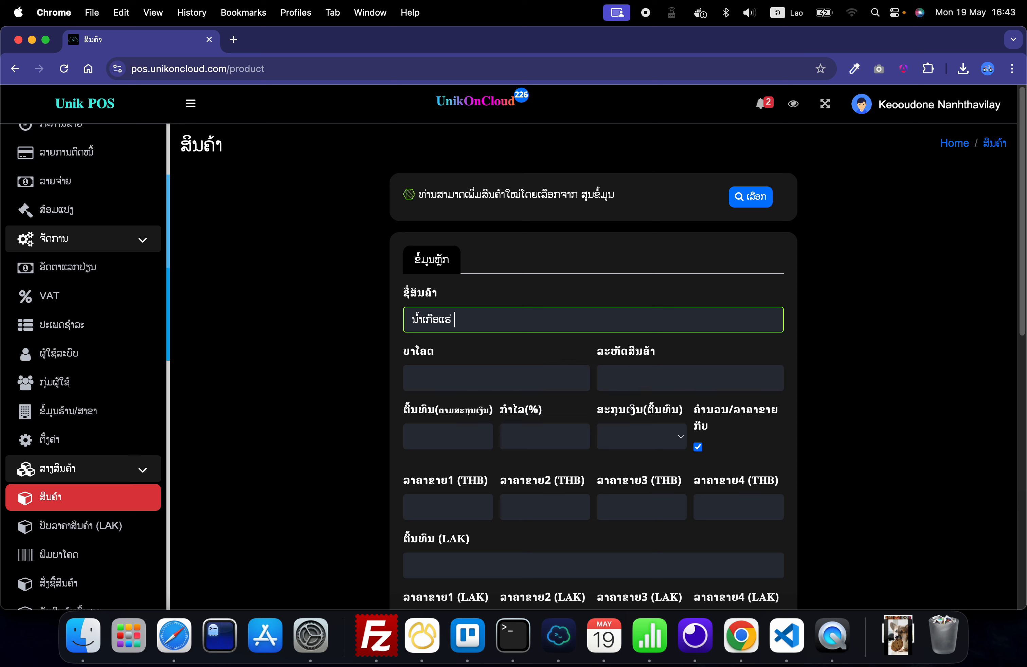
pyautogui.write(' ຣີໄວຟ')
pyautogui.click(777, 14)
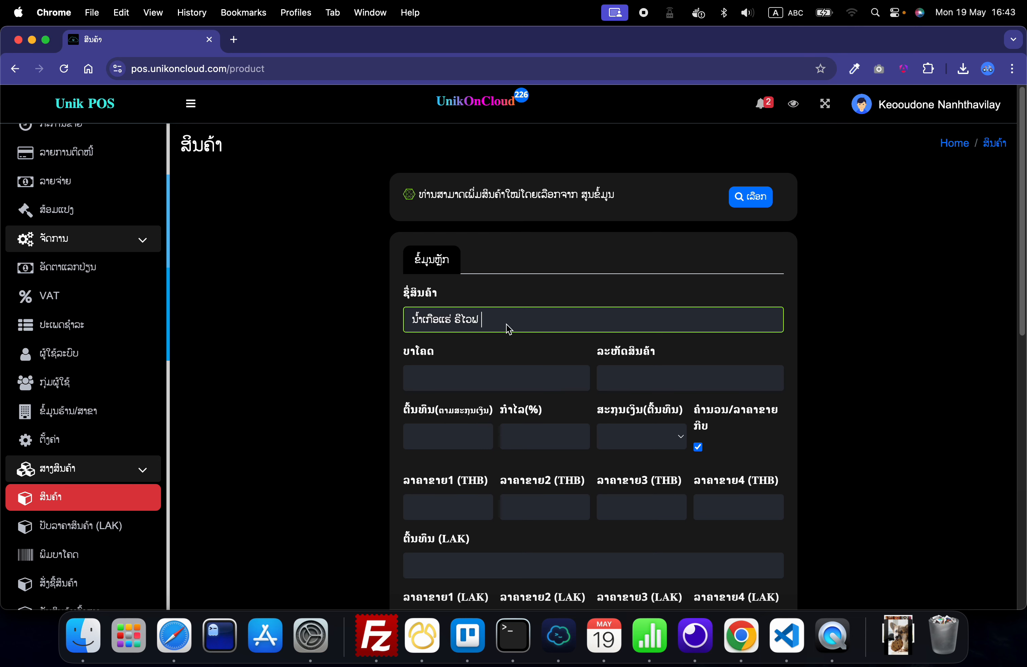
pyautogui.write('480ml')
pyautogui.click(352, 348)
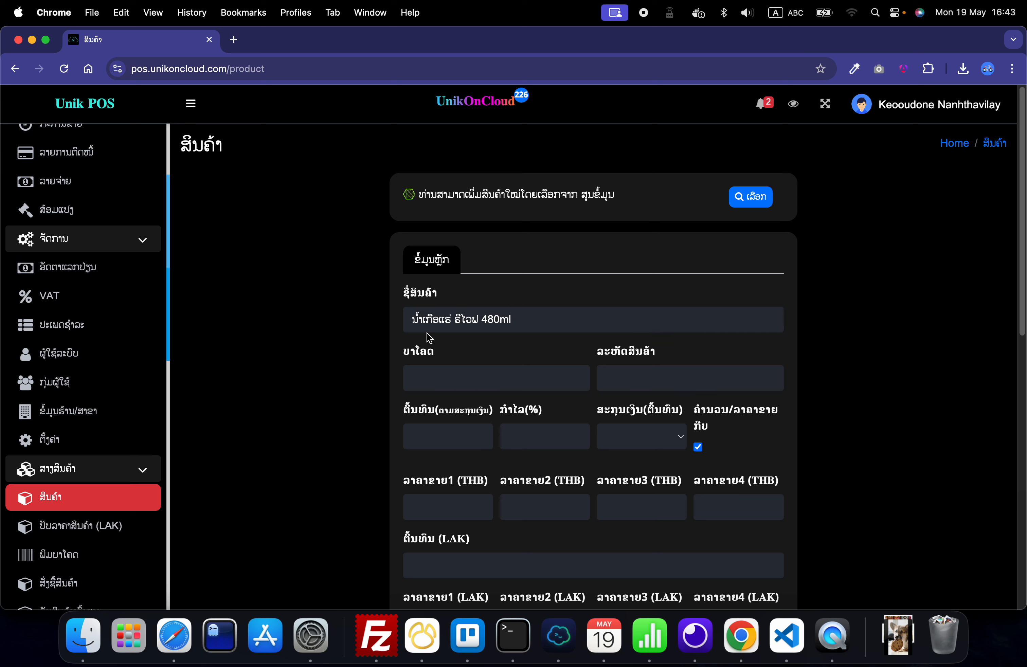
pyautogui.click(432, 381)
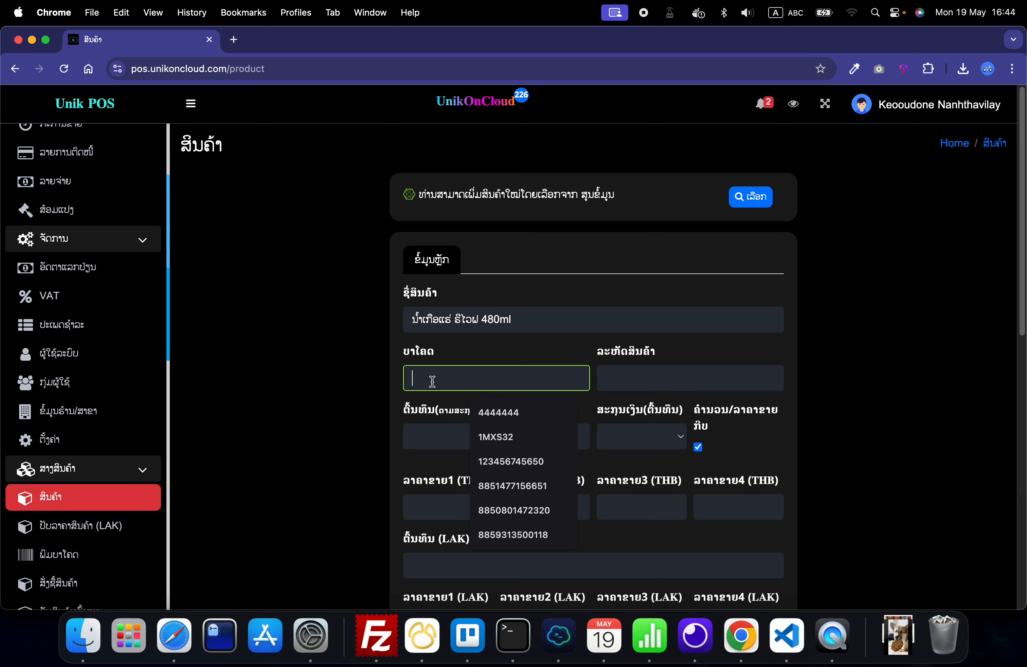
pyautogui.write('88')
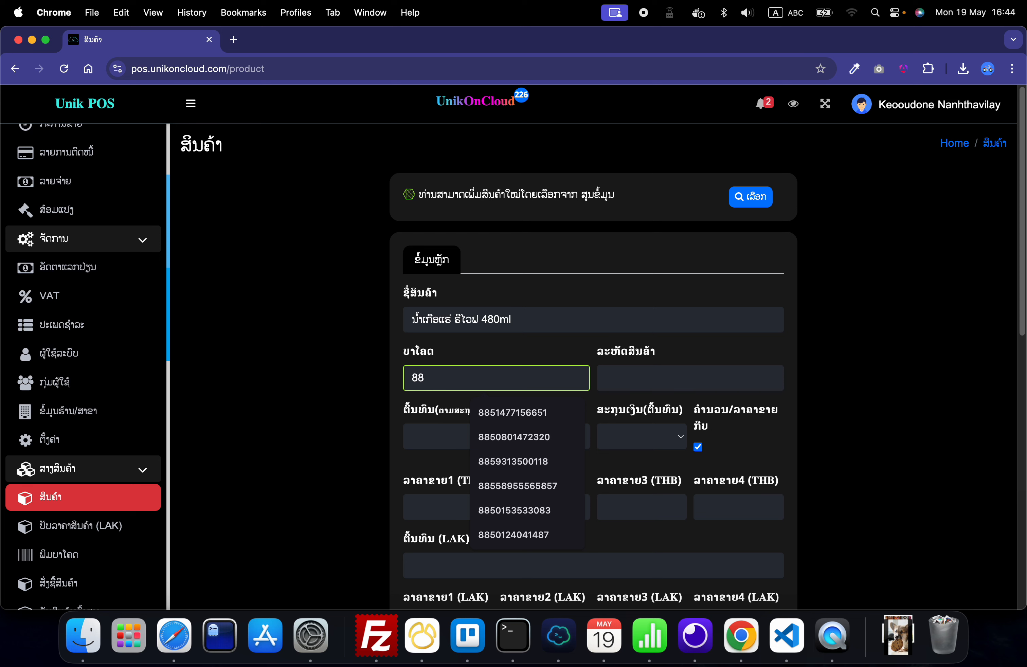
pyautogui.write('58660388851')
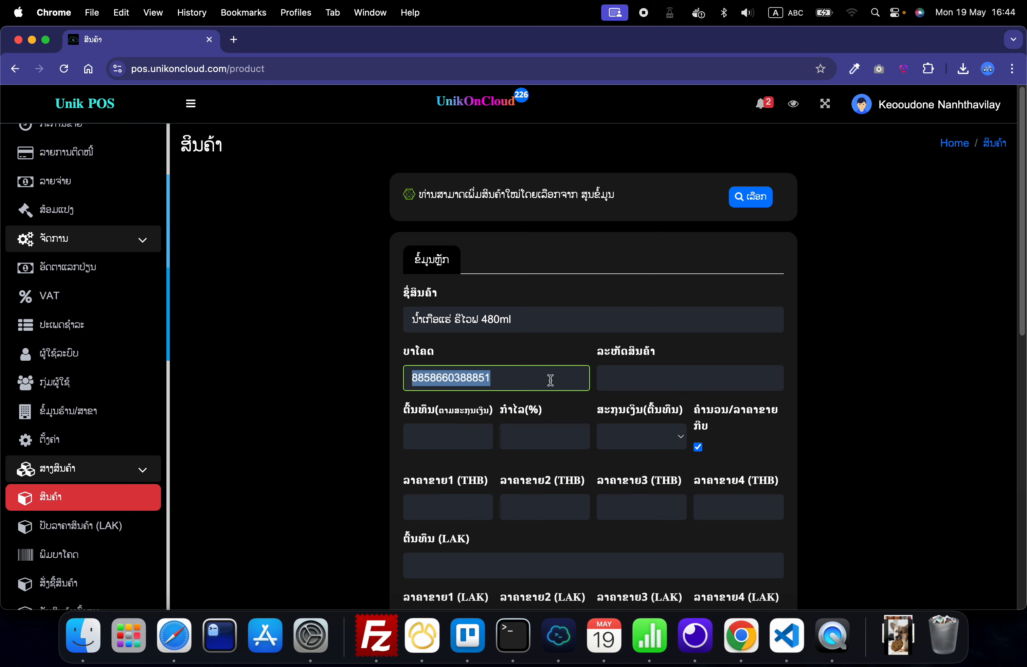
pyautogui.click(635, 382)
pyautogui.press('super+v')
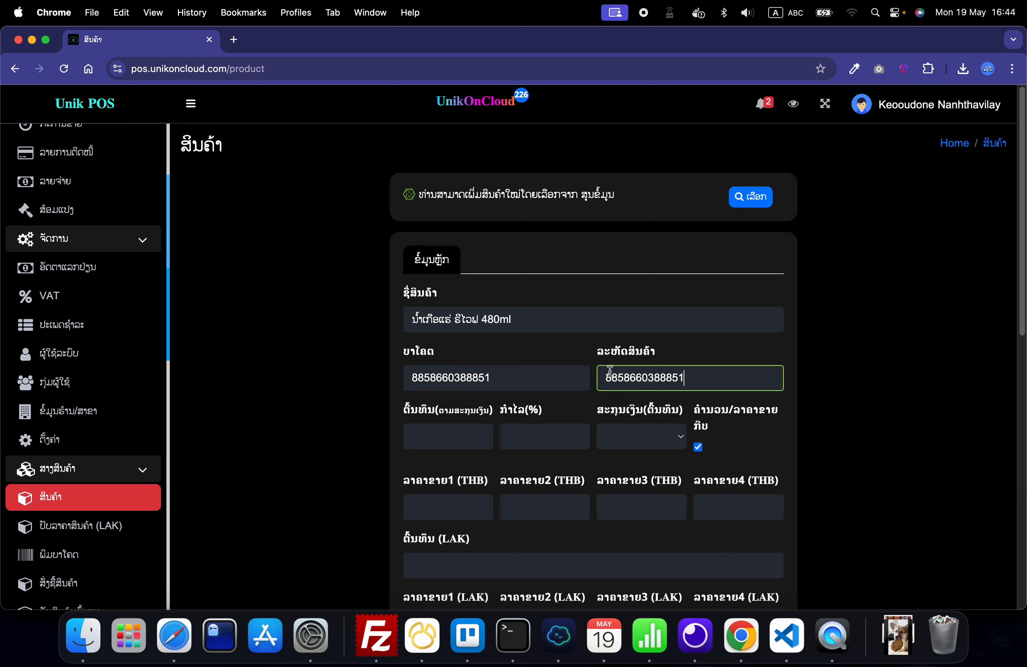
pyautogui.click(337, 363)
pyautogui.click(534, 373)
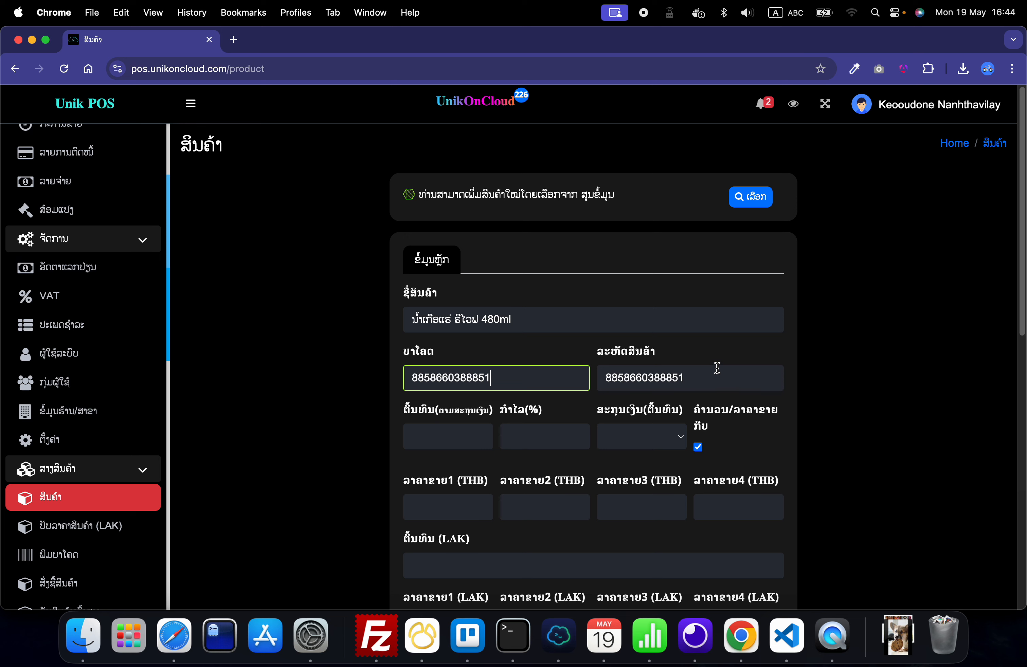
pyautogui.click(581, 353)
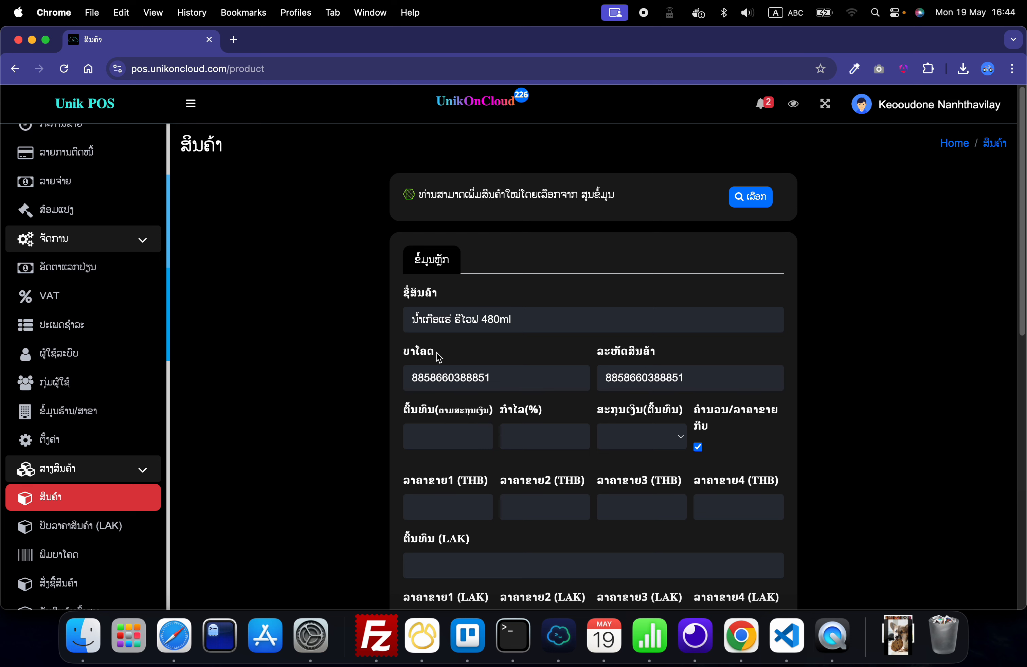
# Step: Set the product's cost in its purchase currency to 11,000
pyautogui.scroll(-3, 631, 358)
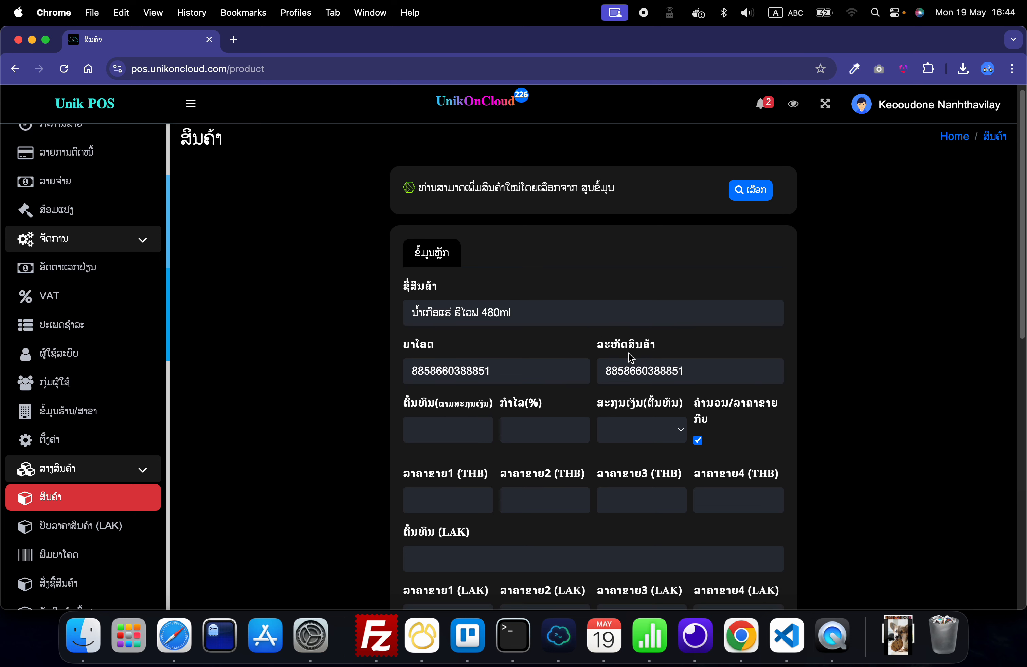
pyautogui.scroll(-2, 395, 373)
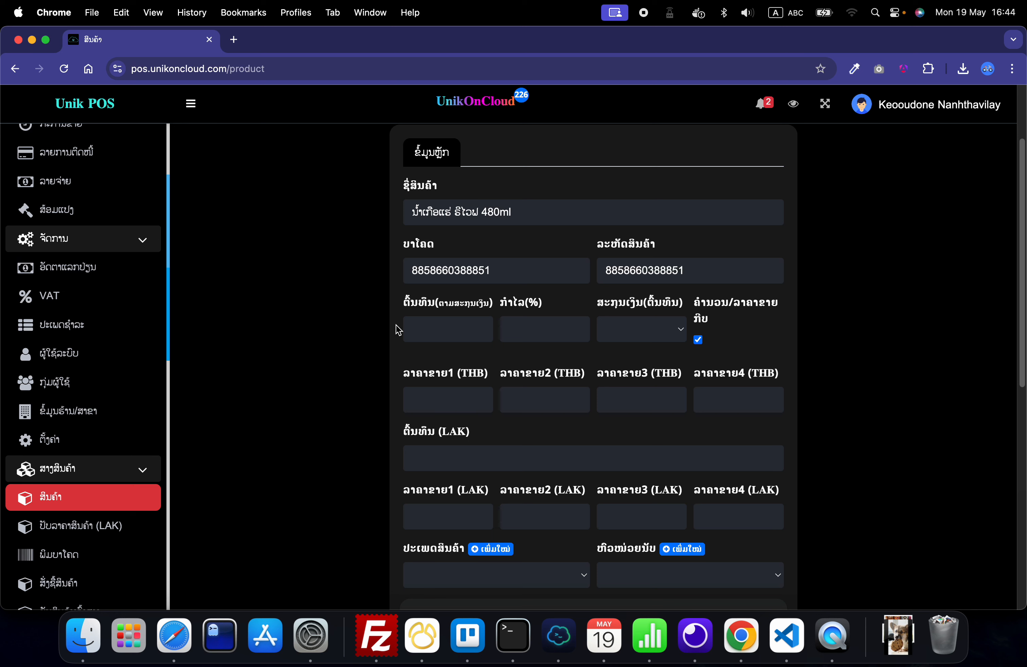
pyautogui.click(393, 330)
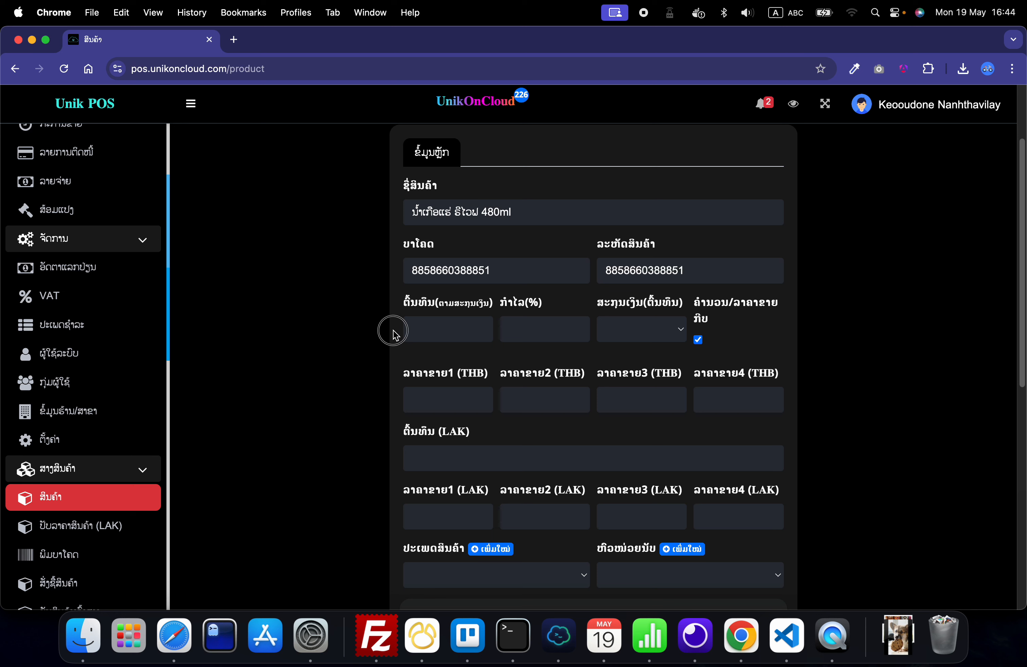
pyautogui.click(424, 331)
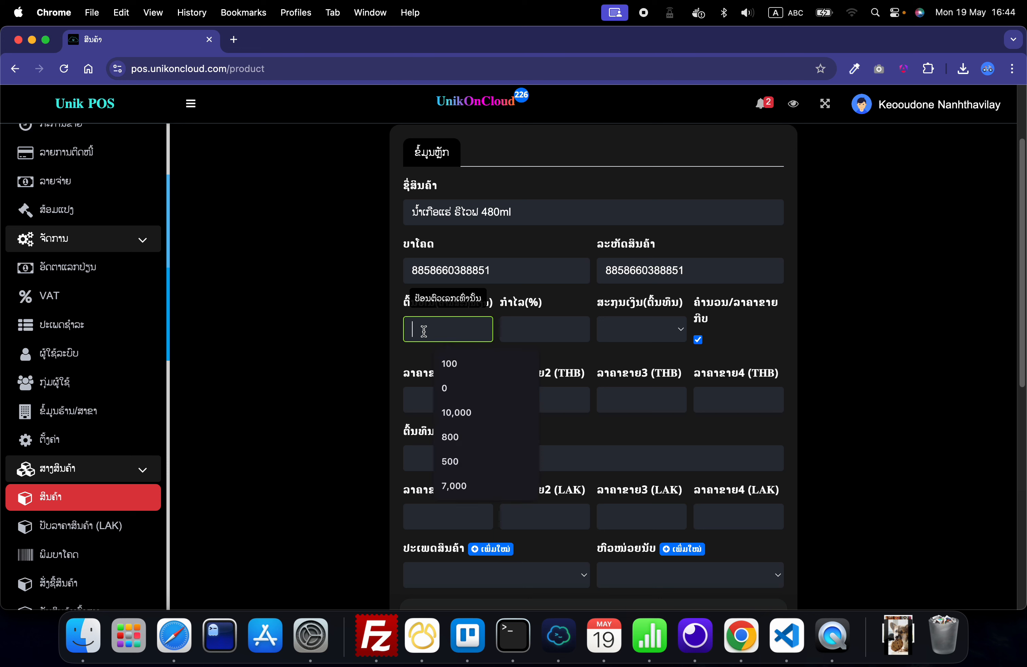
pyautogui.write('11')
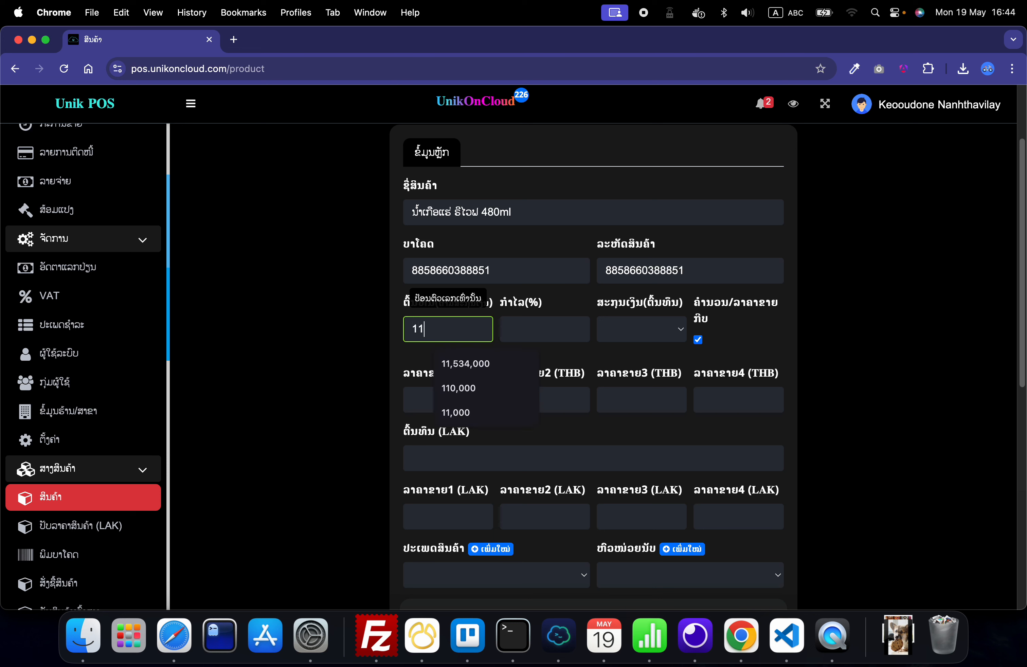
pyautogui.write(',000')
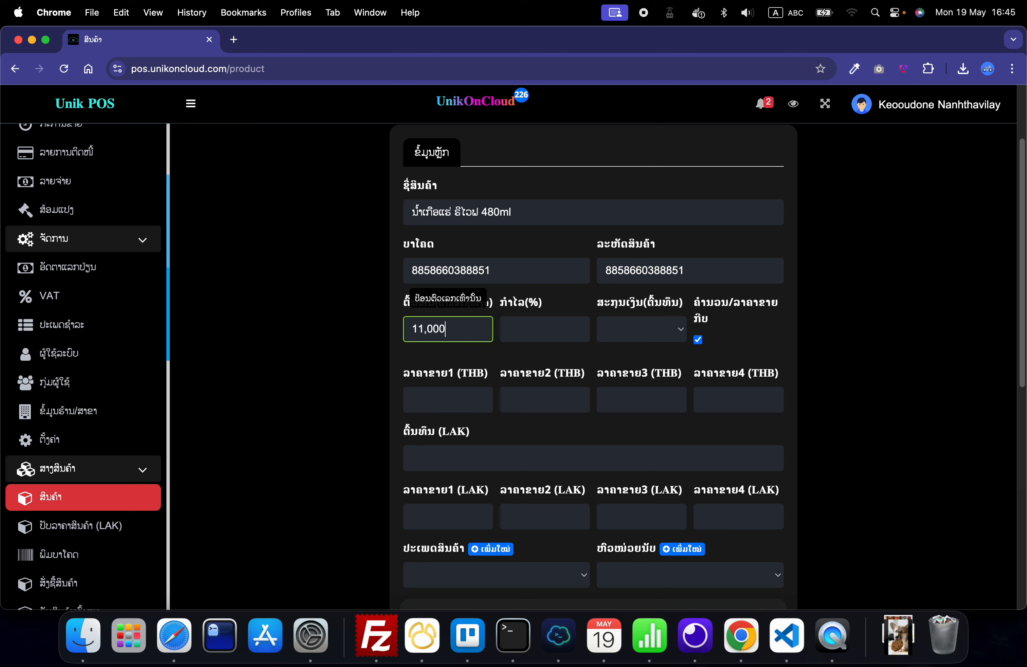
pyautogui.click(483, 365)
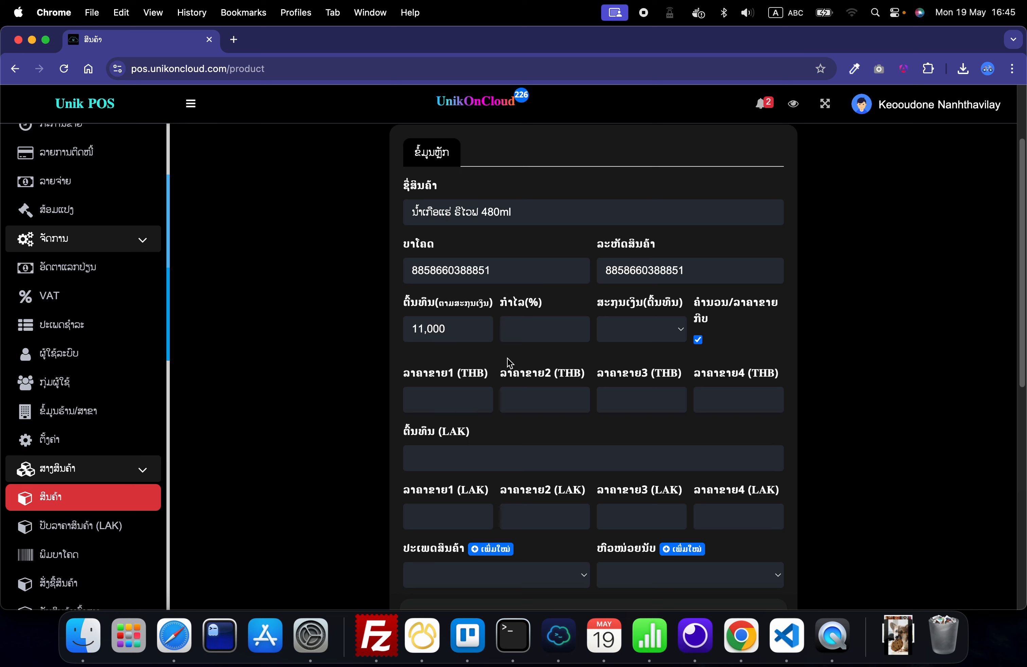
# Step: Set the product's profit to 15% and choose LAK as the cost currency
pyautogui.click(524, 331)
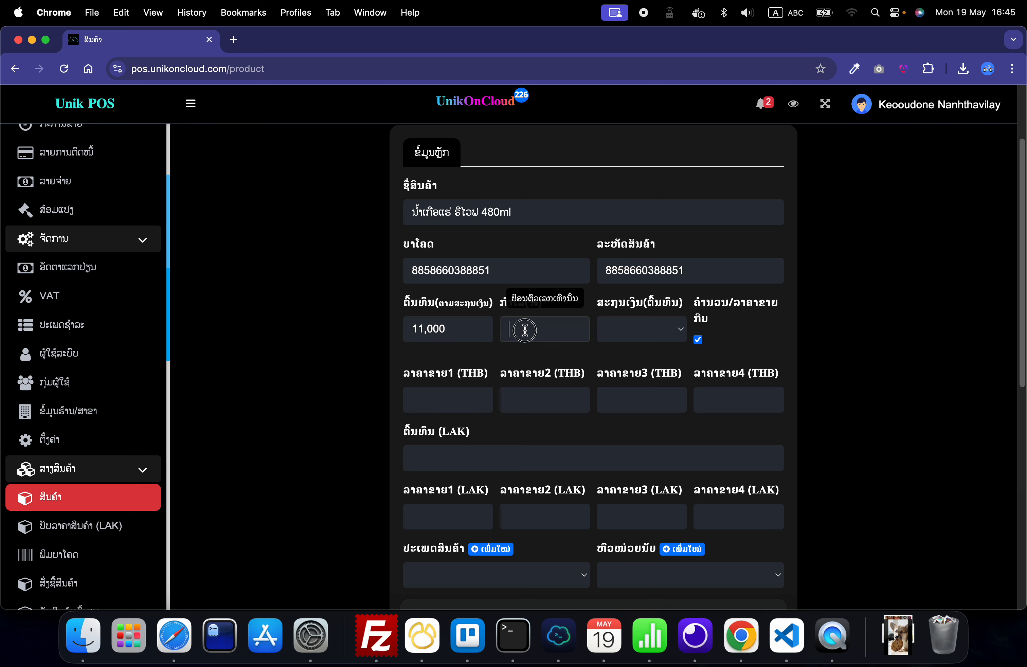
pyautogui.write('15')
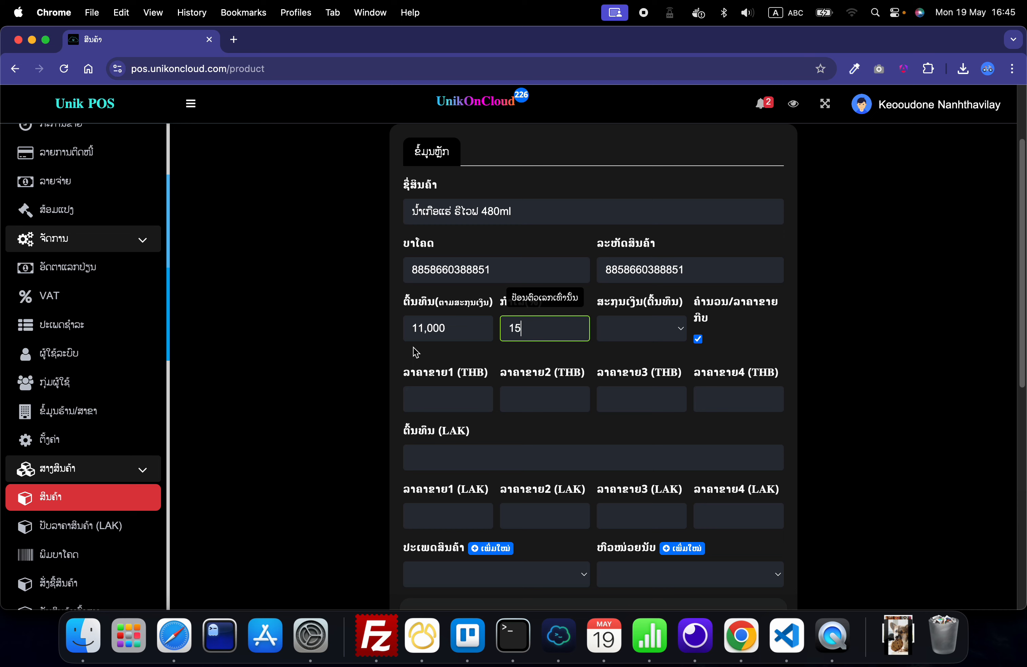
pyautogui.scroll(-2, 533, 336)
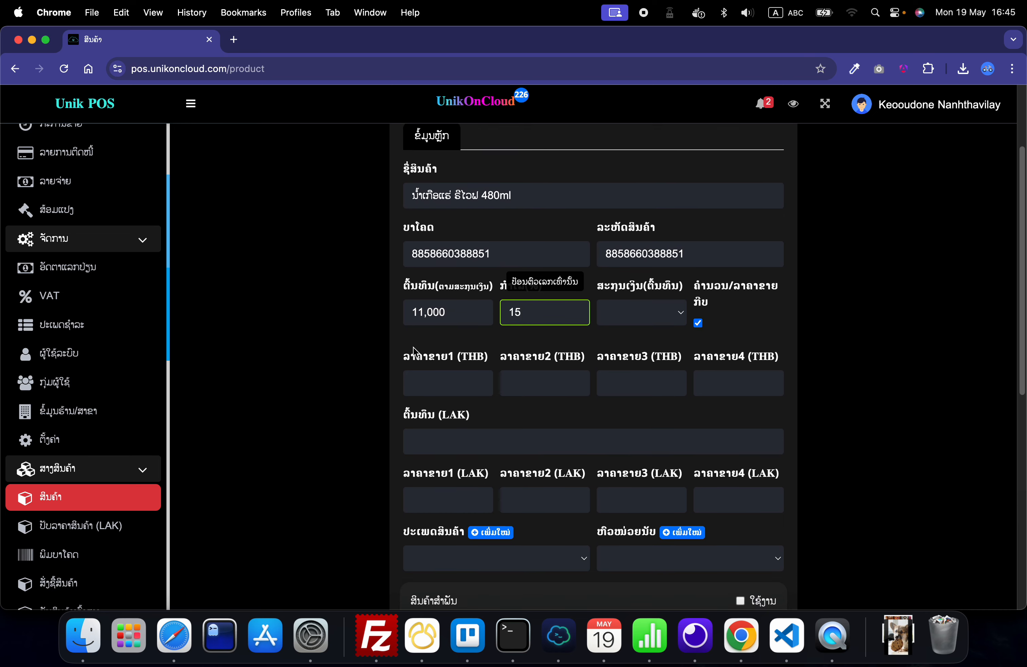
pyautogui.click(628, 309)
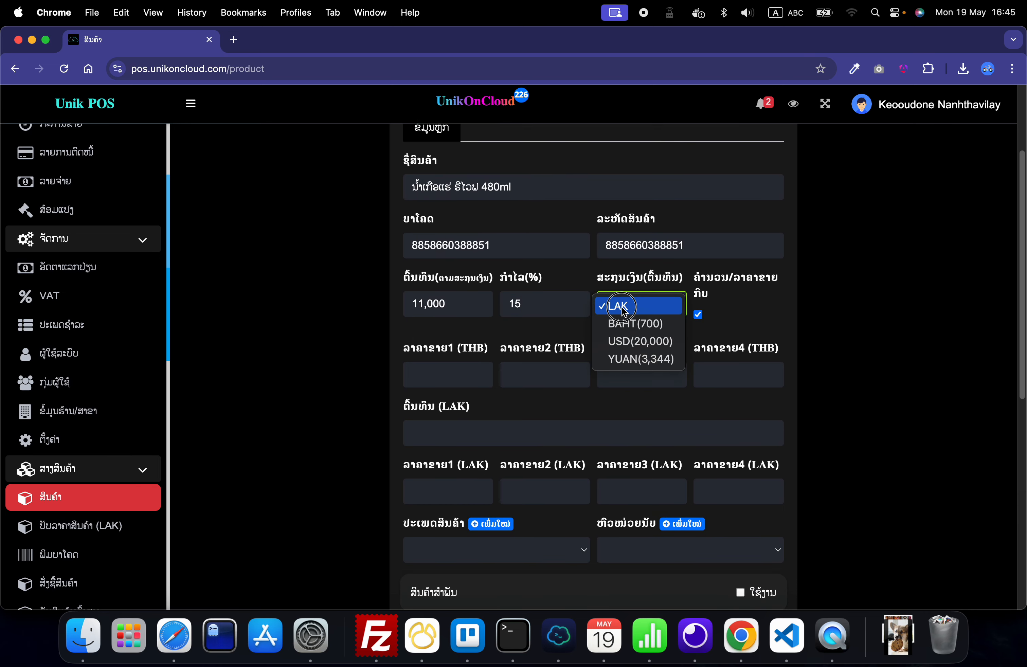
pyautogui.click(624, 306)
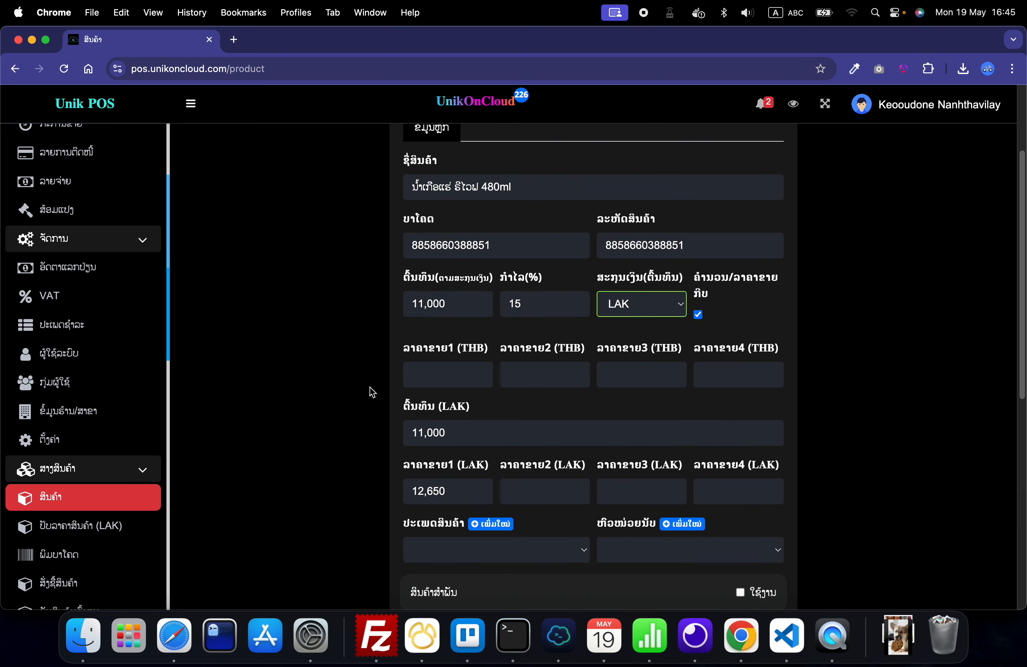
pyautogui.click(329, 390)
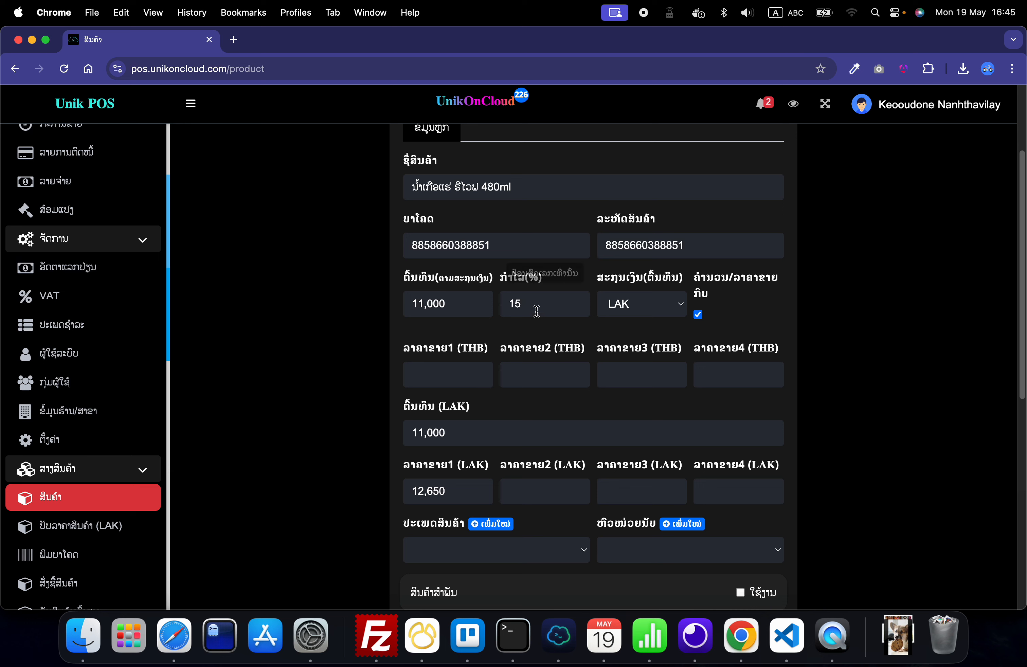
# Step: Try a profit of 30%, and replace it with 50% to recalculate the first LAK selling price
pyautogui.moveTo(526, 306); pyautogui.dragTo(503, 305)
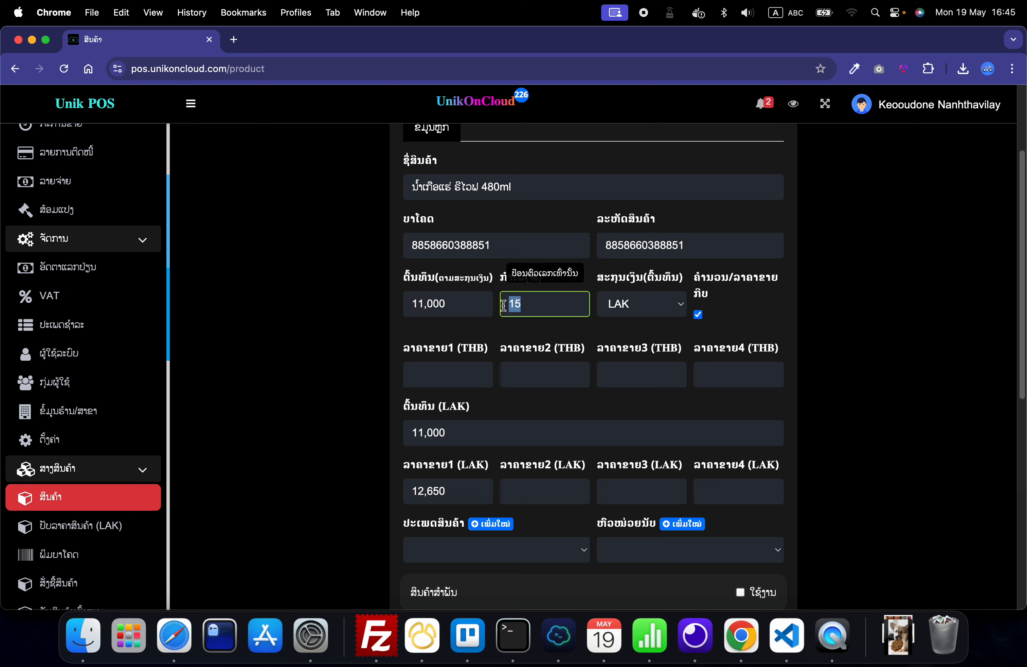
pyautogui.write('30')
pyautogui.moveTo(548, 310); pyautogui.dragTo(486, 298)
pyautogui.write('50')
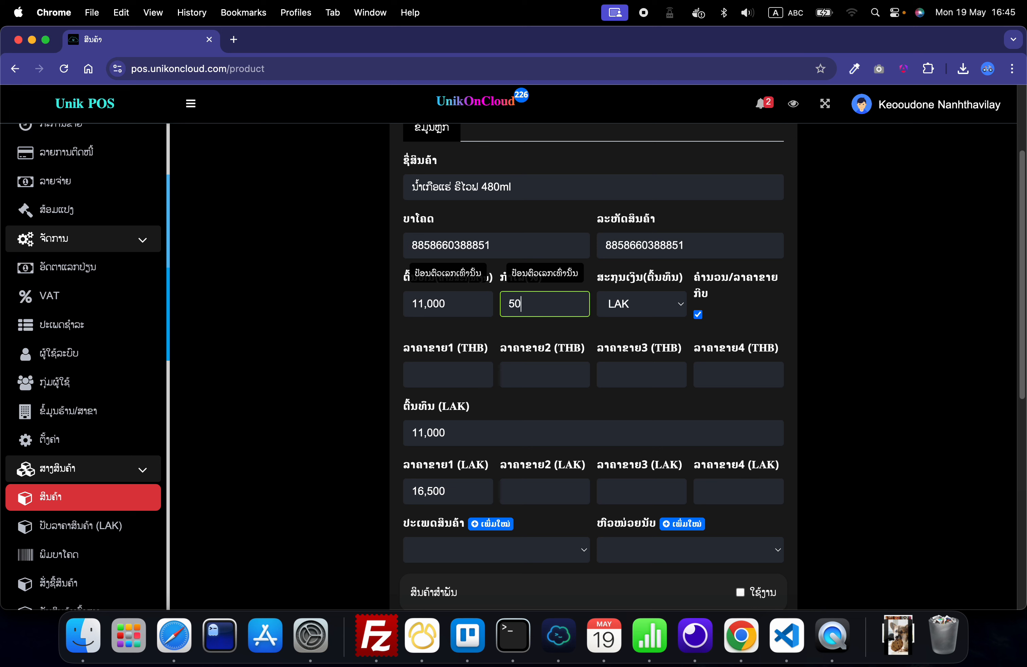
pyautogui.click(395, 492)
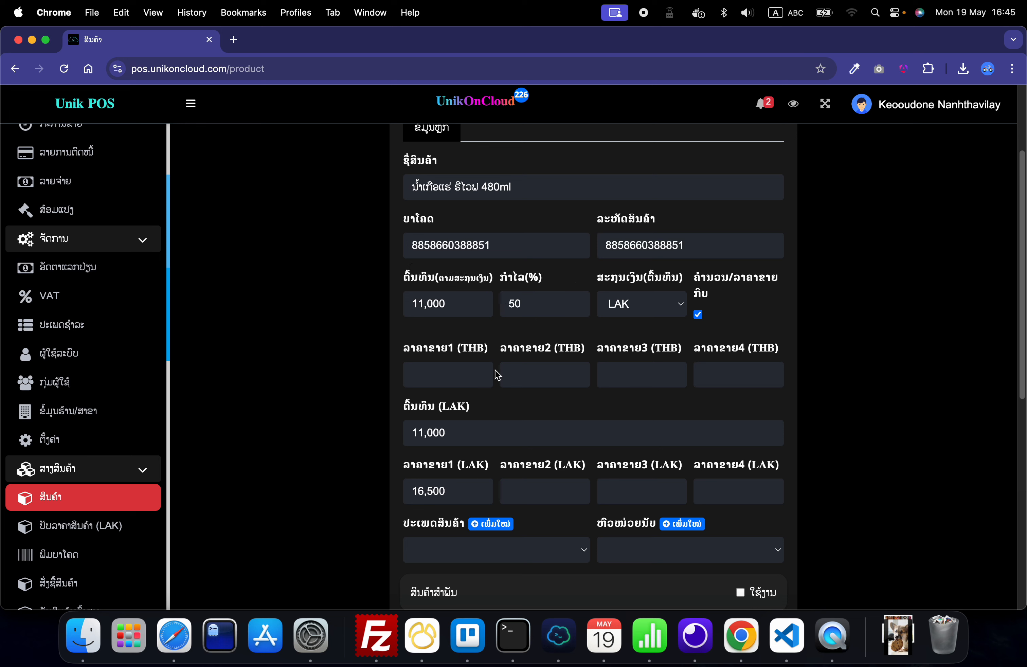
# Step: Set the product's profit percentage to 0 and keep LAK as the cost currency
pyautogui.doubleClick(536, 305)
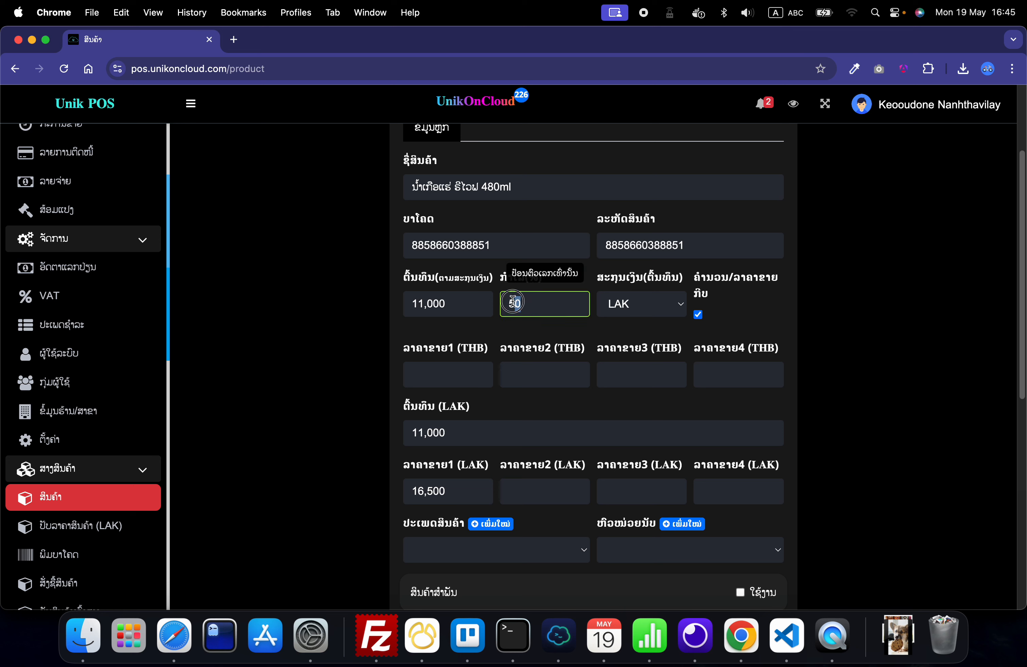
pyautogui.click(527, 327)
pyautogui.moveTo(525, 303); pyautogui.dragTo(501, 304)
pyautogui.write('0')
pyautogui.click(546, 327)
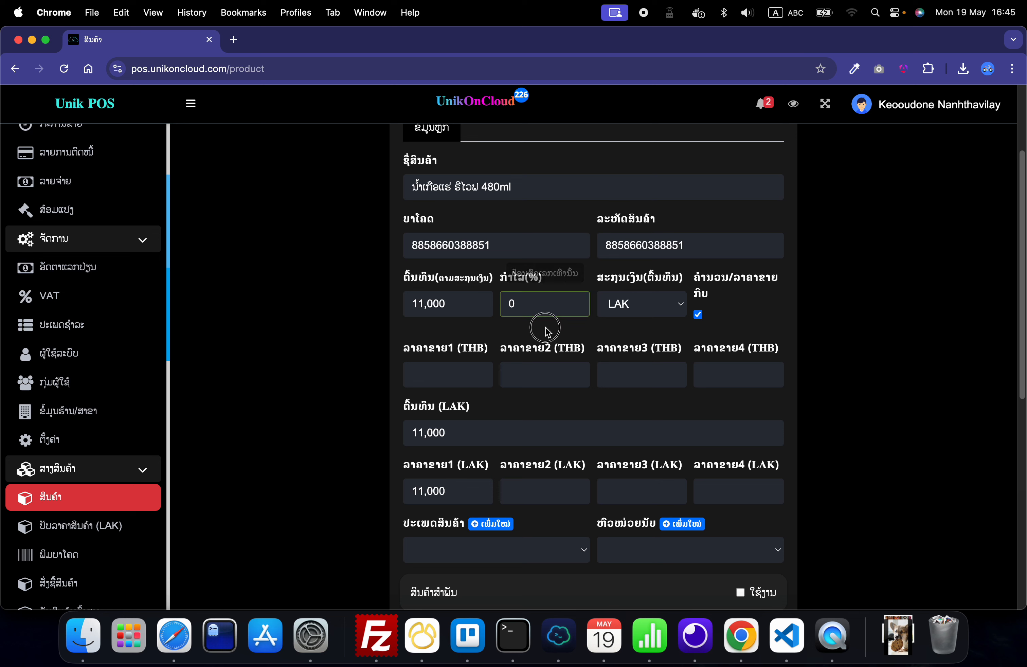
pyautogui.click(644, 328)
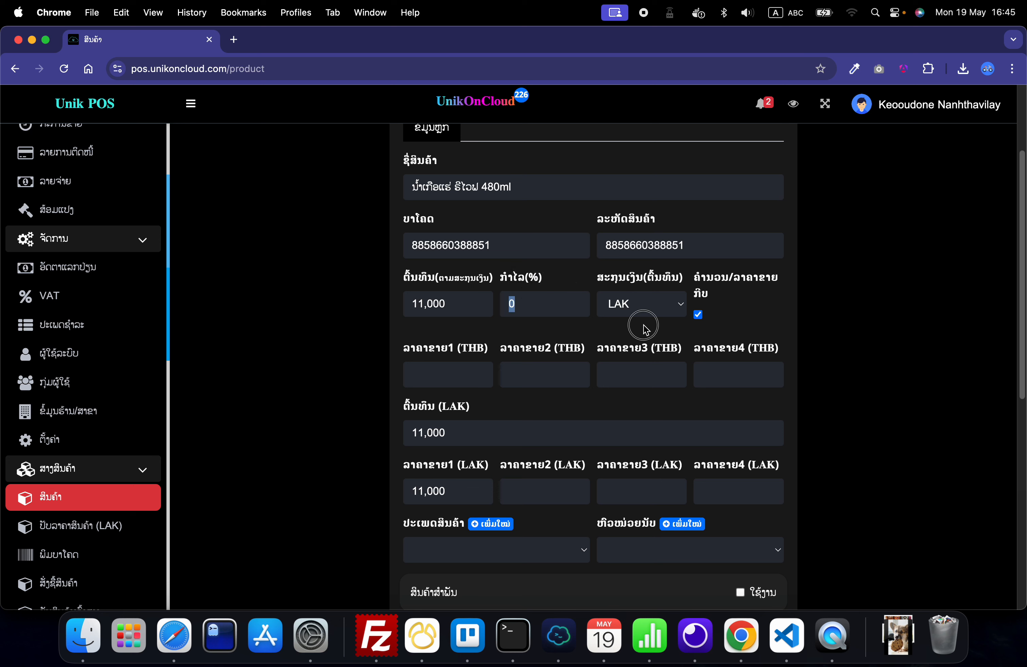
pyautogui.click(625, 311)
pyautogui.click(615, 309)
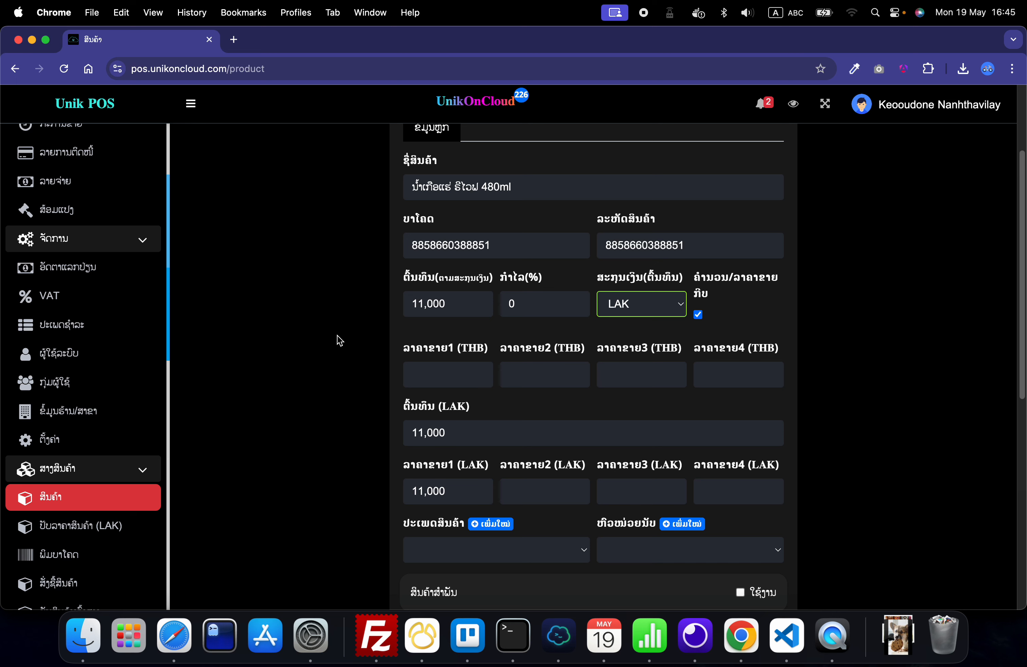
# Step: Set the product's first LAK selling price to 13,000
pyautogui.scroll(-1, 340, 341)
pyautogui.scroll(-5, 340, 341)
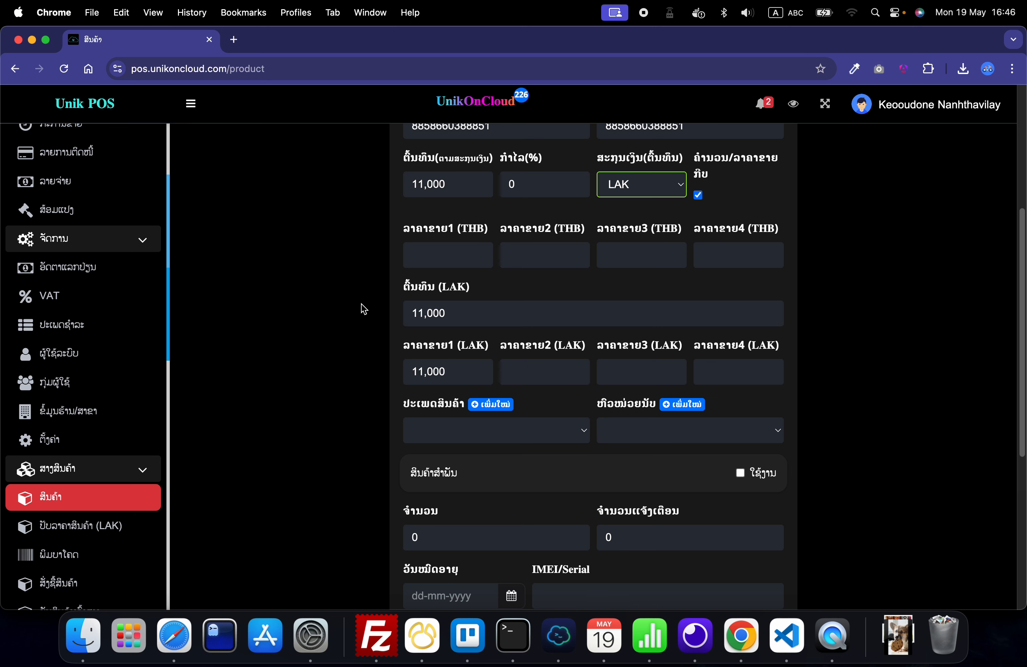
pyautogui.scroll(-1, 361, 307)
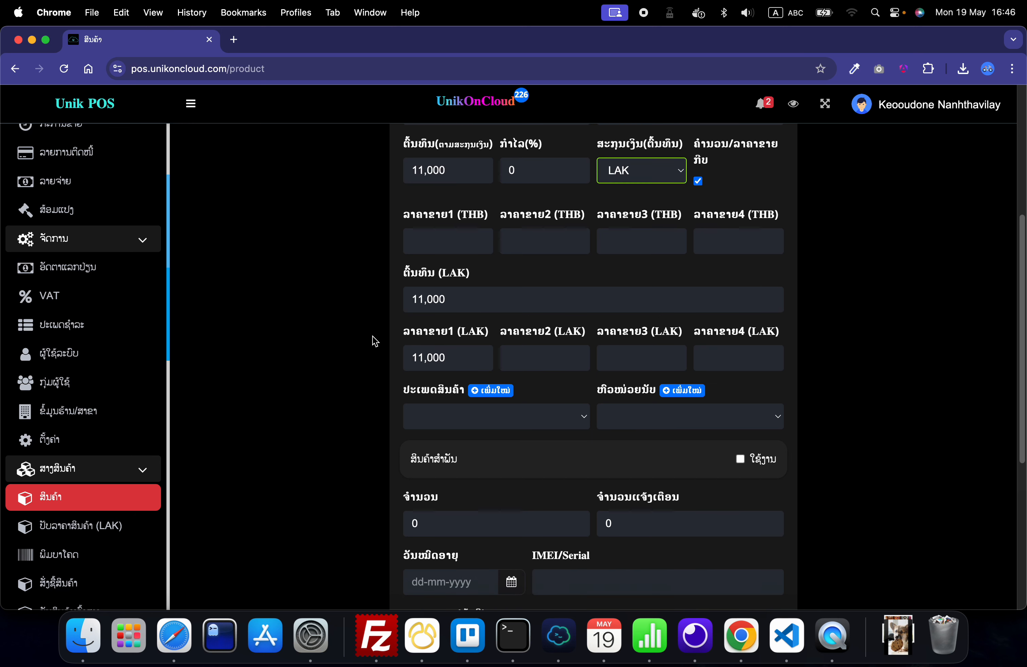
pyautogui.click(461, 296)
pyautogui.click(371, 302)
pyautogui.click(470, 354)
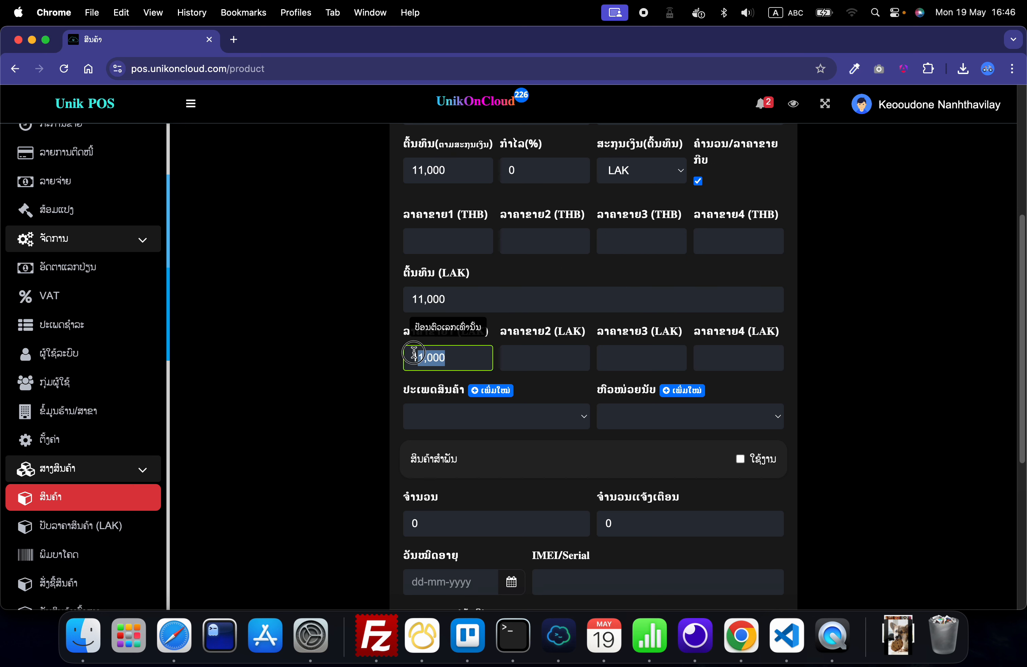
pyautogui.write('1')
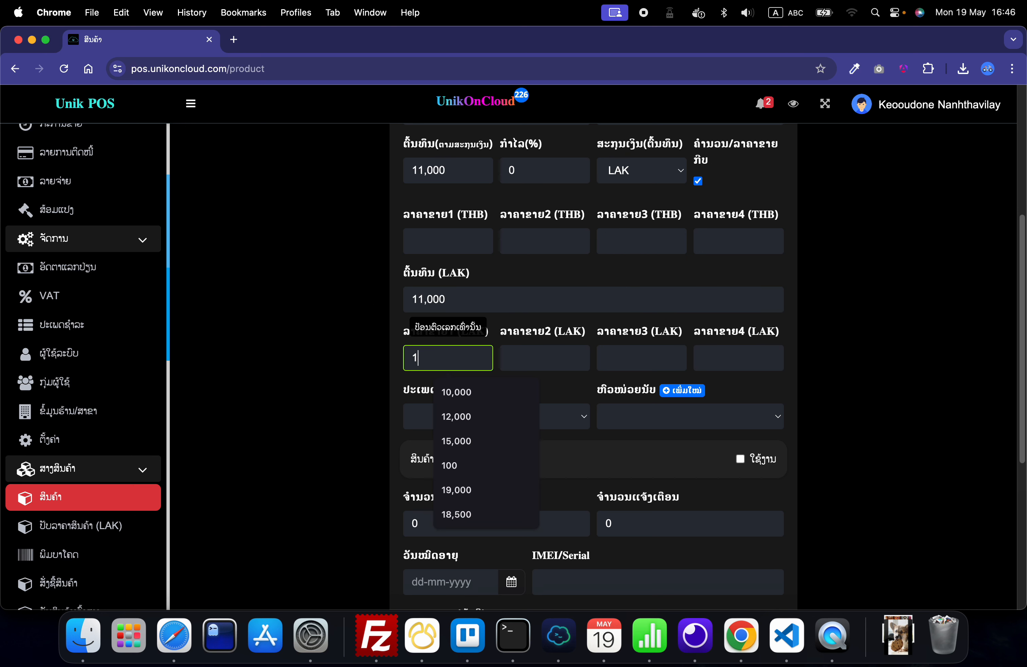
pyautogui.write('3,000')
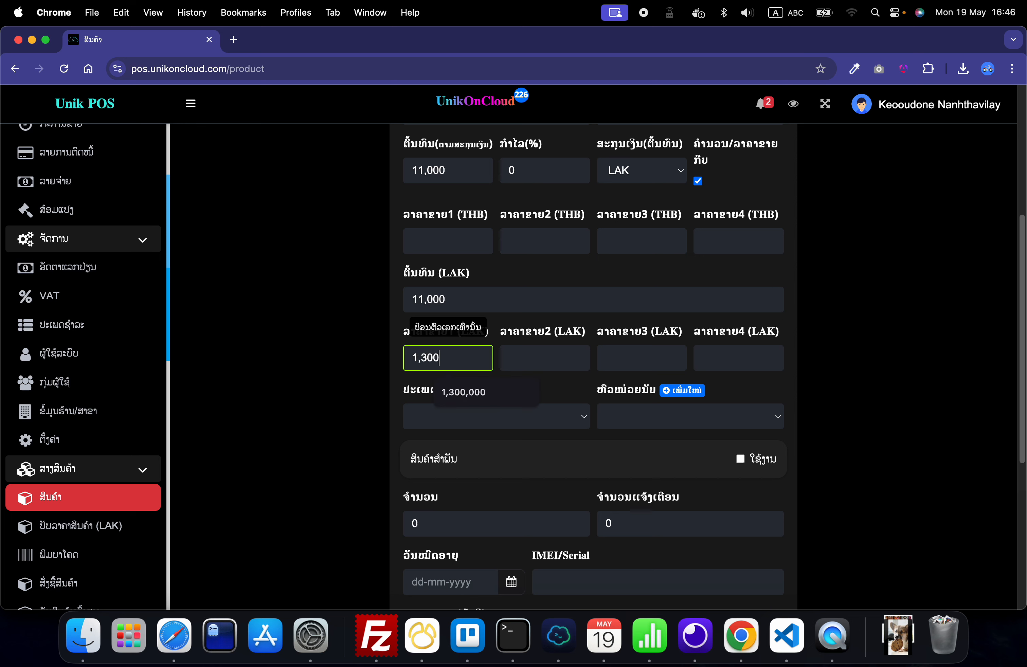
pyautogui.click(351, 314)
# Step: Choose ເຄື່ອງດື່ມ as the product category
pyautogui.scroll(1, 476, 184)
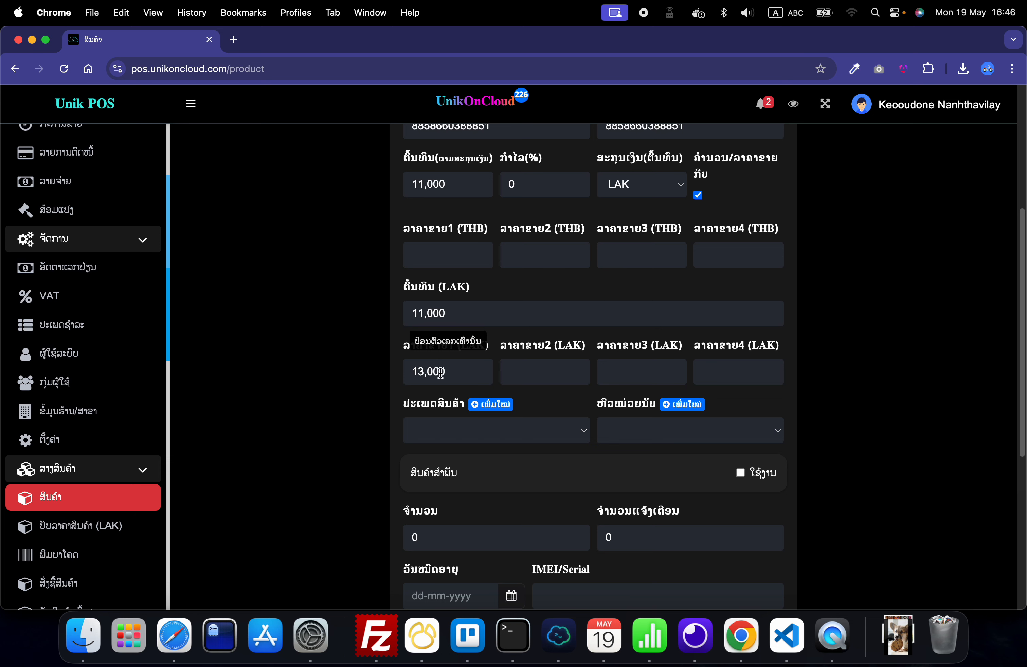
pyautogui.scroll(-5, 440, 376)
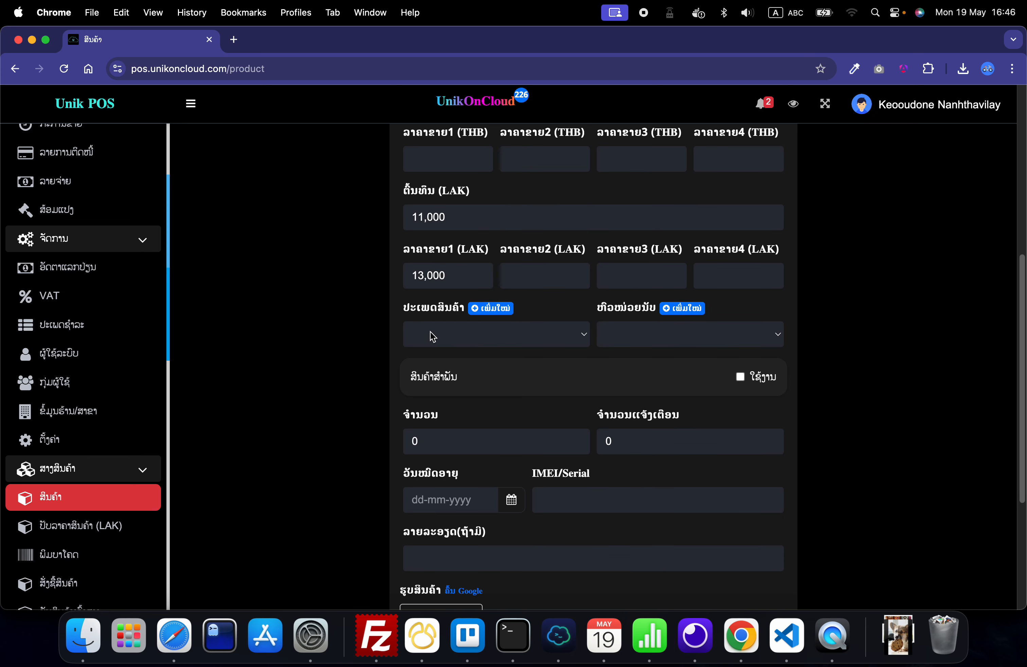
pyautogui.click(433, 336)
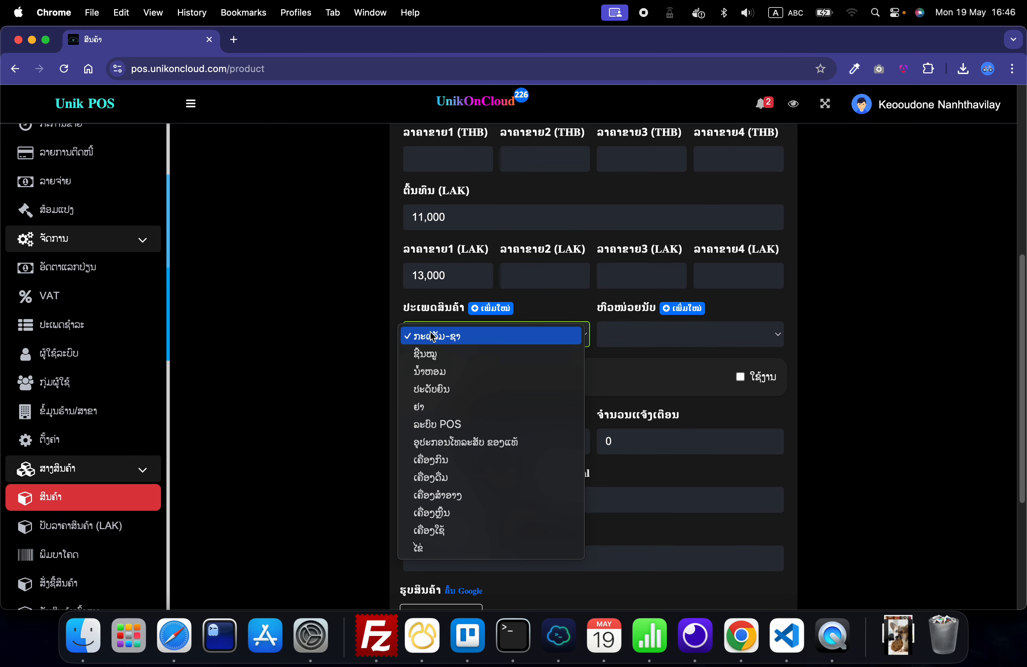
pyautogui.click(476, 477)
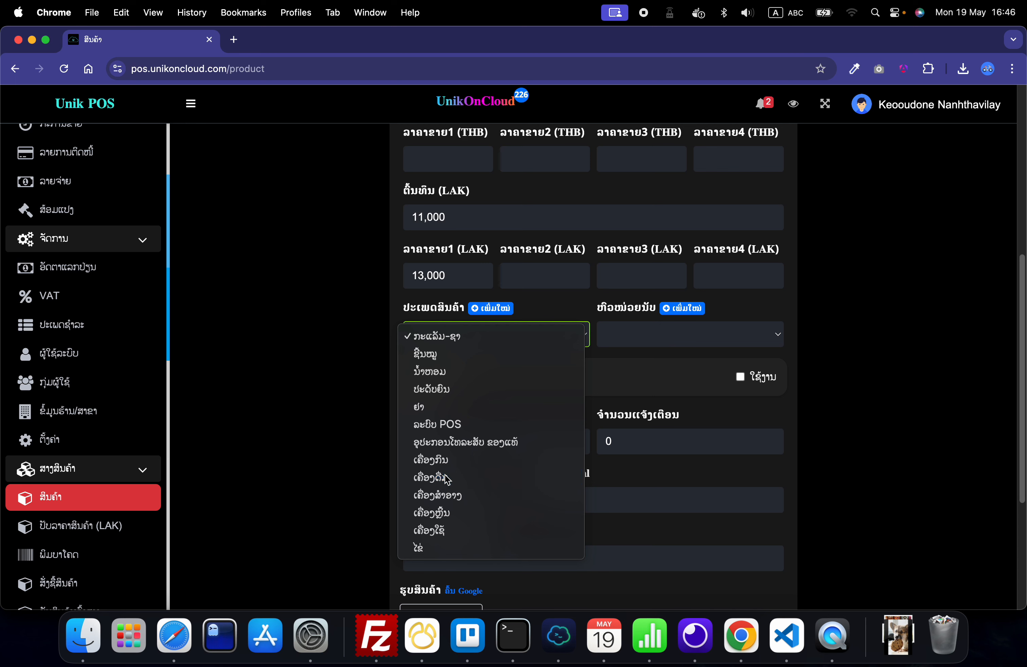
pyautogui.click(358, 376)
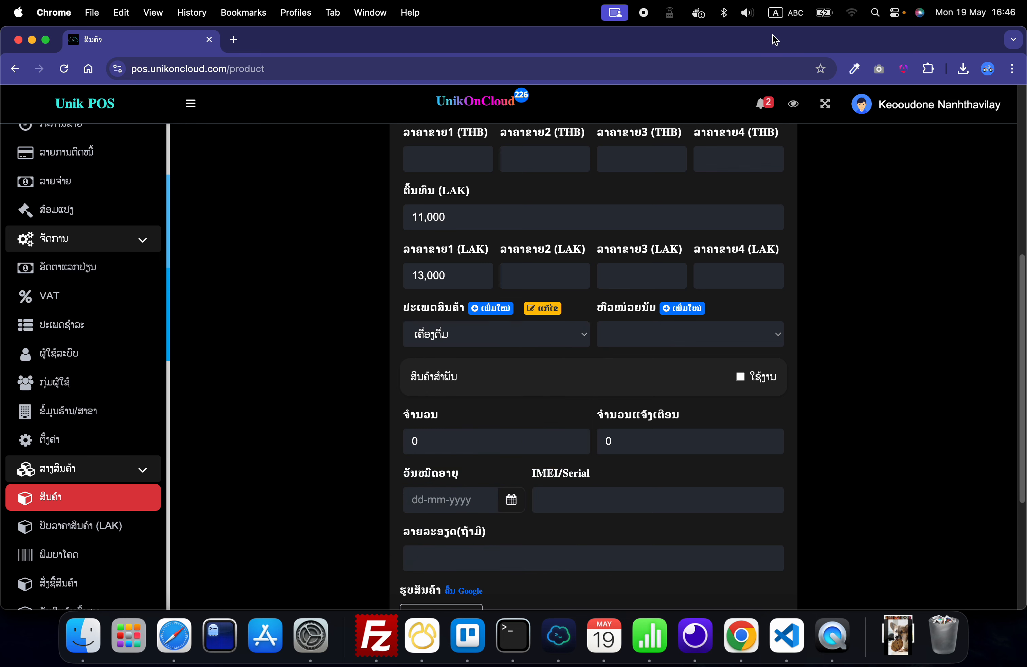
# Step: Switch the keyboard input to Lao and save a new product category named ເກືອແຮ່
pyautogui.click(778, 19)
pyautogui.click(797, 49)
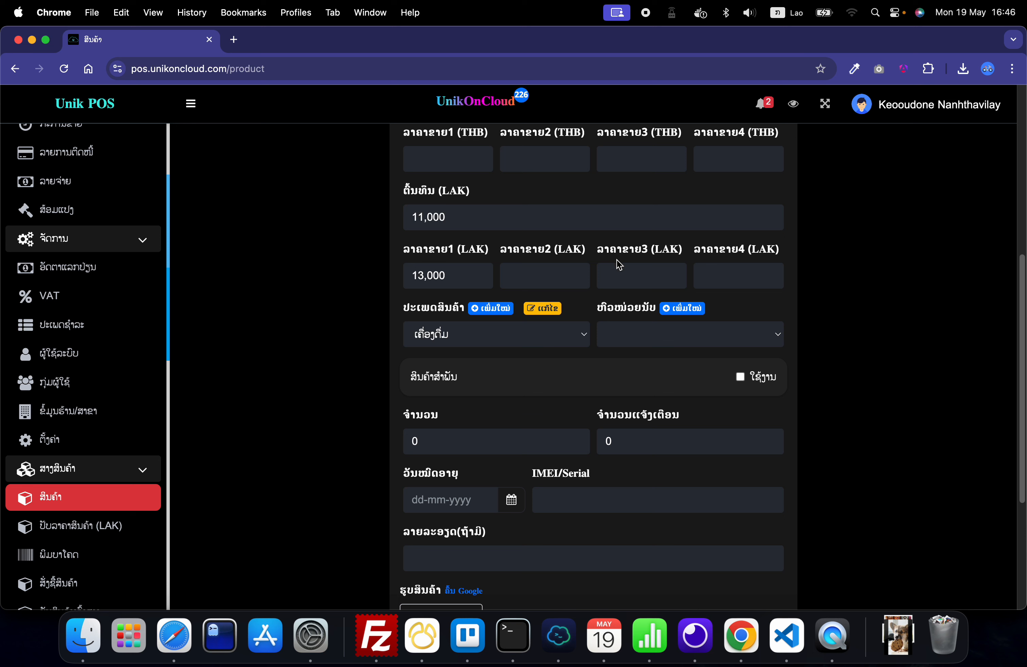
pyautogui.click(489, 314)
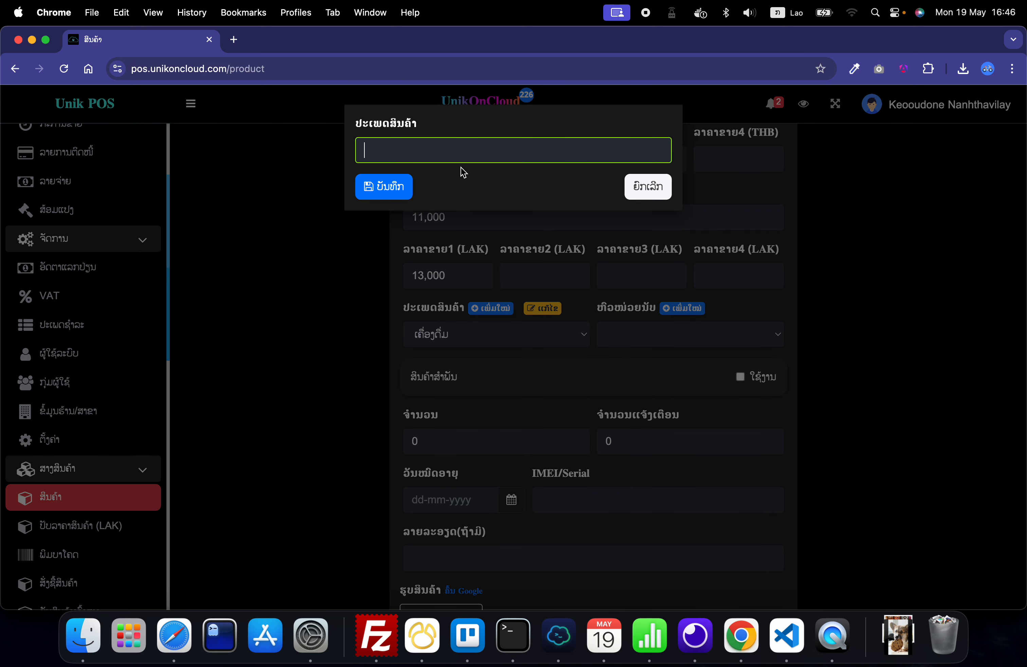
pyautogui.write('ເກີ')
pyautogui.write('ອແຮ່')
pyautogui.click(384, 186)
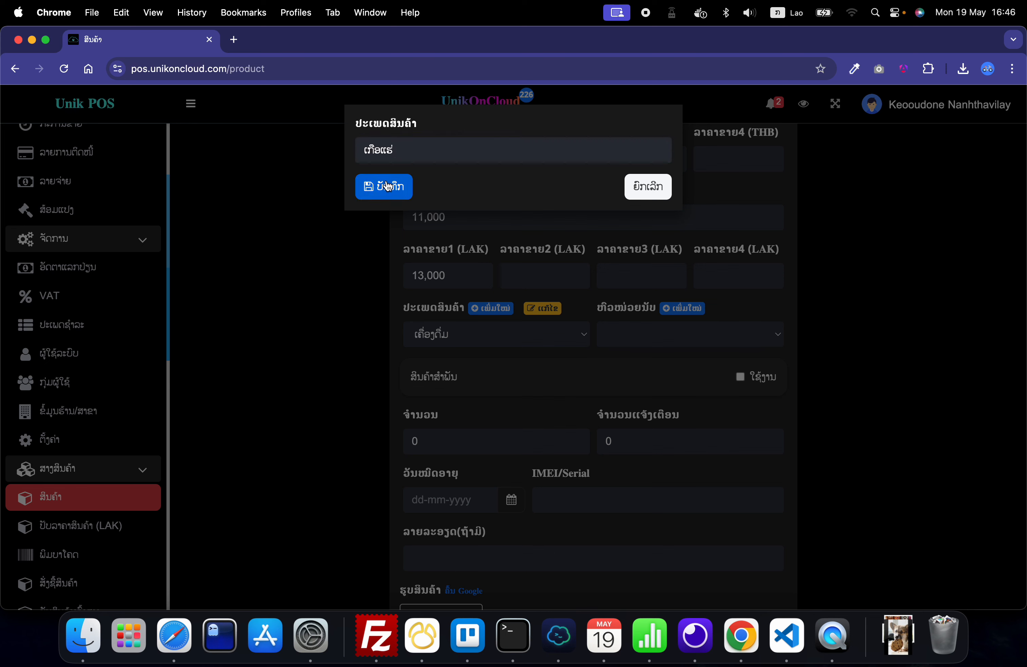
# Step: Change the product category back to ເຄື່ອງດື່ມ and choose ຕຸກ as the counting unit
pyautogui.click(470, 342)
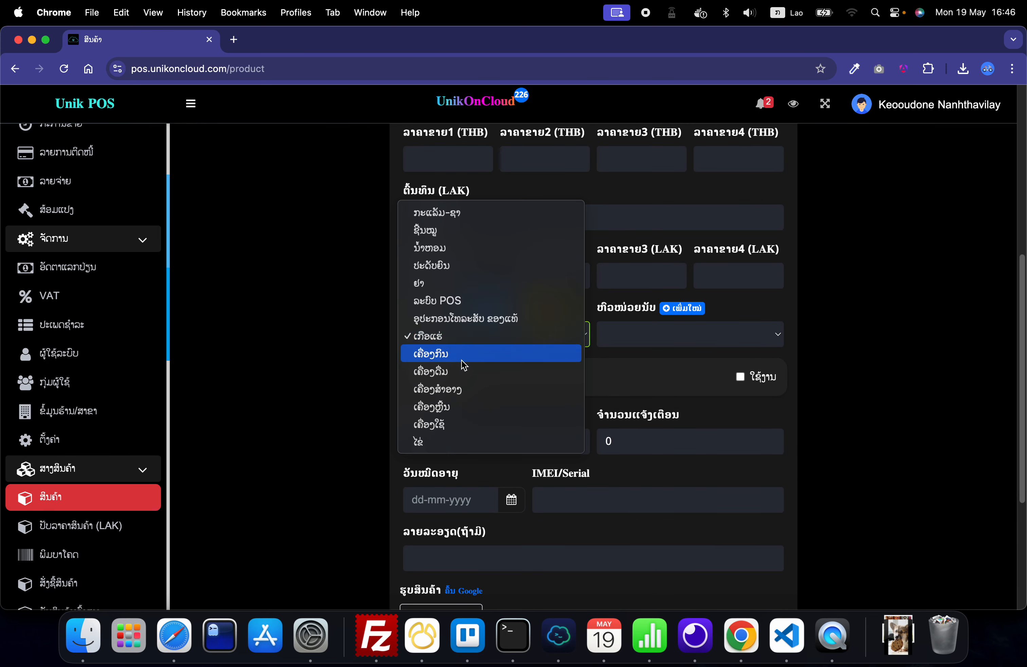
pyautogui.click(466, 372)
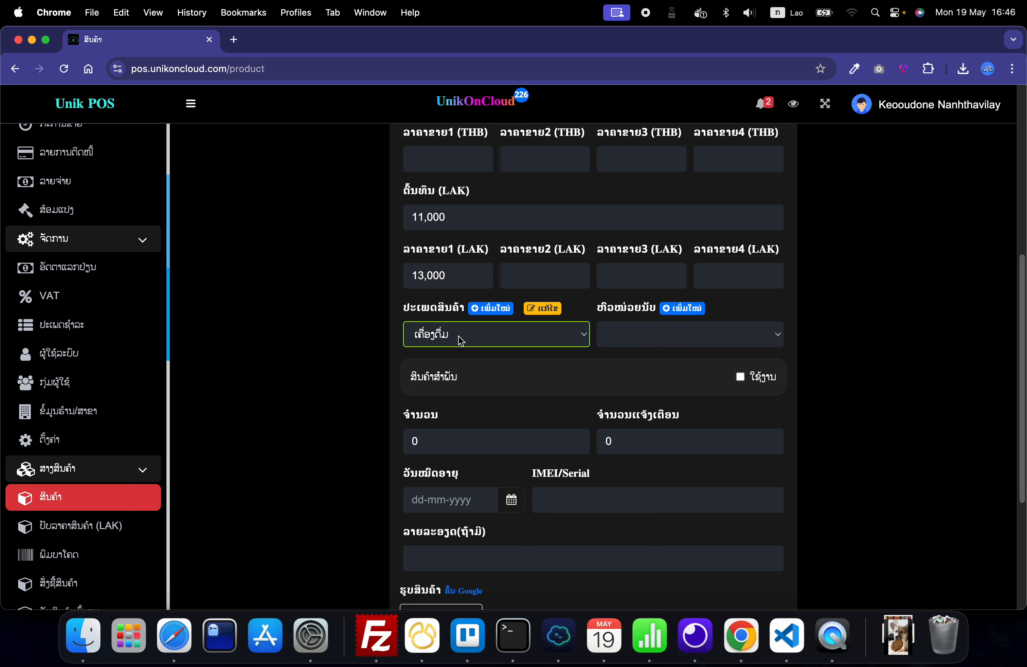
pyautogui.click(447, 342)
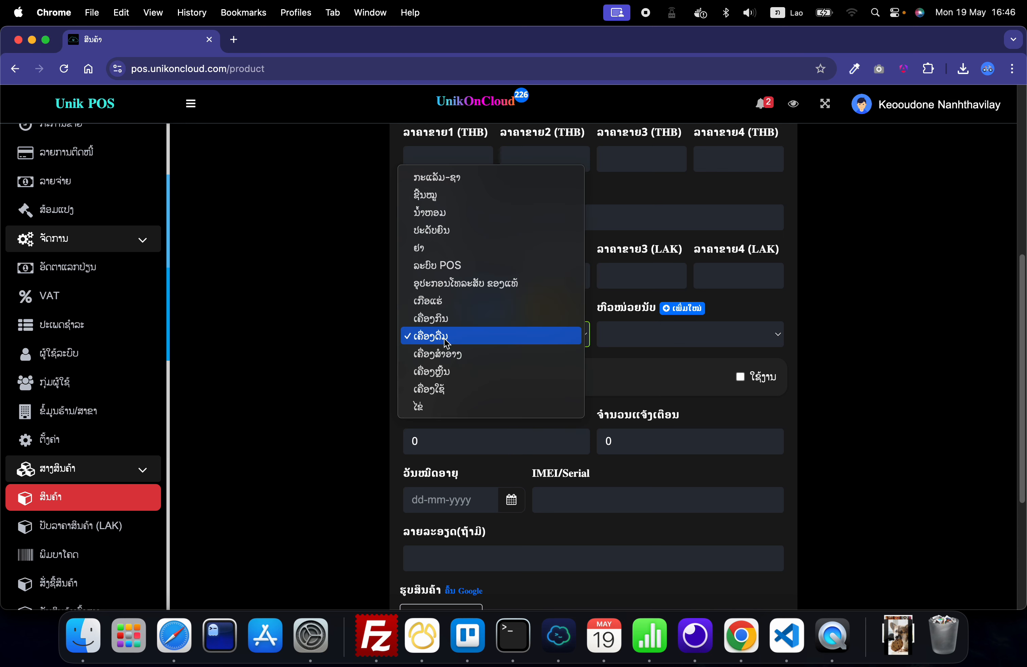
pyautogui.click(447, 342)
pyautogui.click(682, 343)
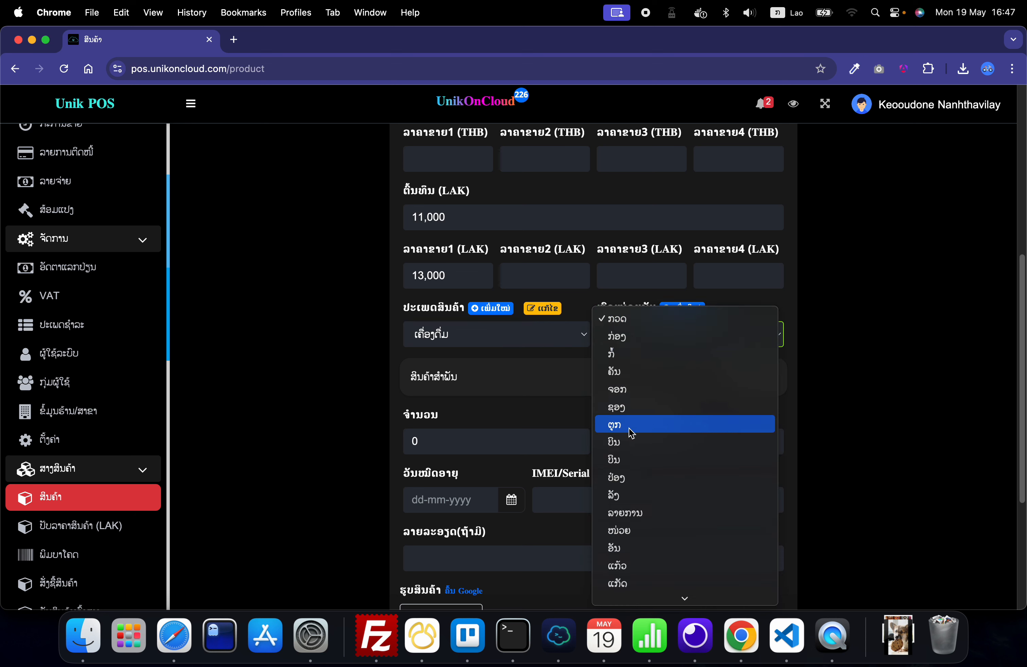
pyautogui.click(628, 428)
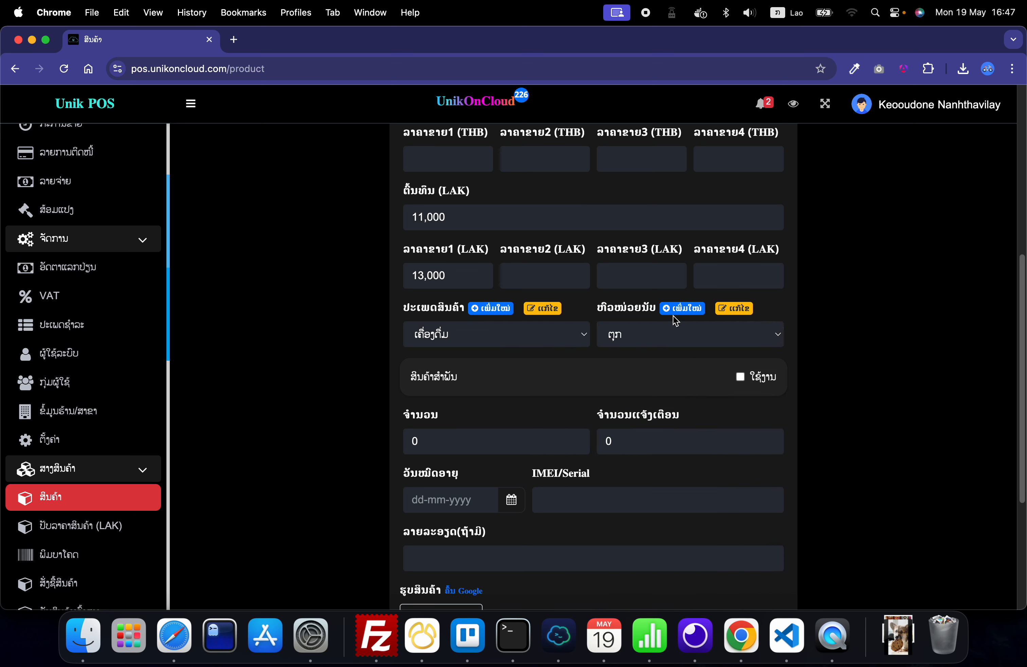
# Step: Set the product's stock quantity to 150
pyautogui.scroll(-2, 327, 383)
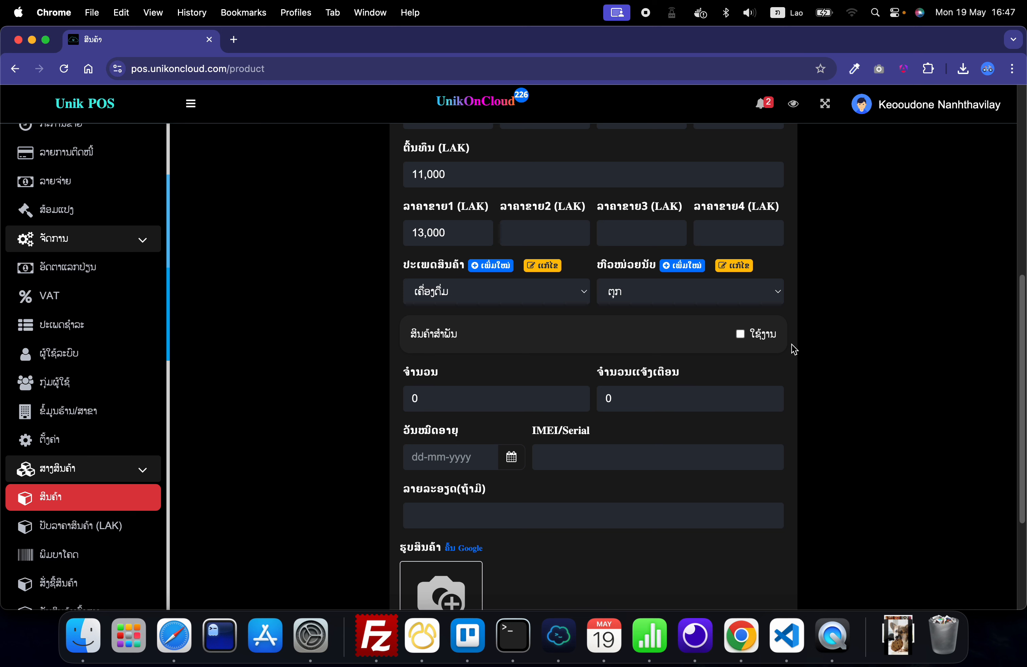
pyautogui.scroll(-1, 727, 349)
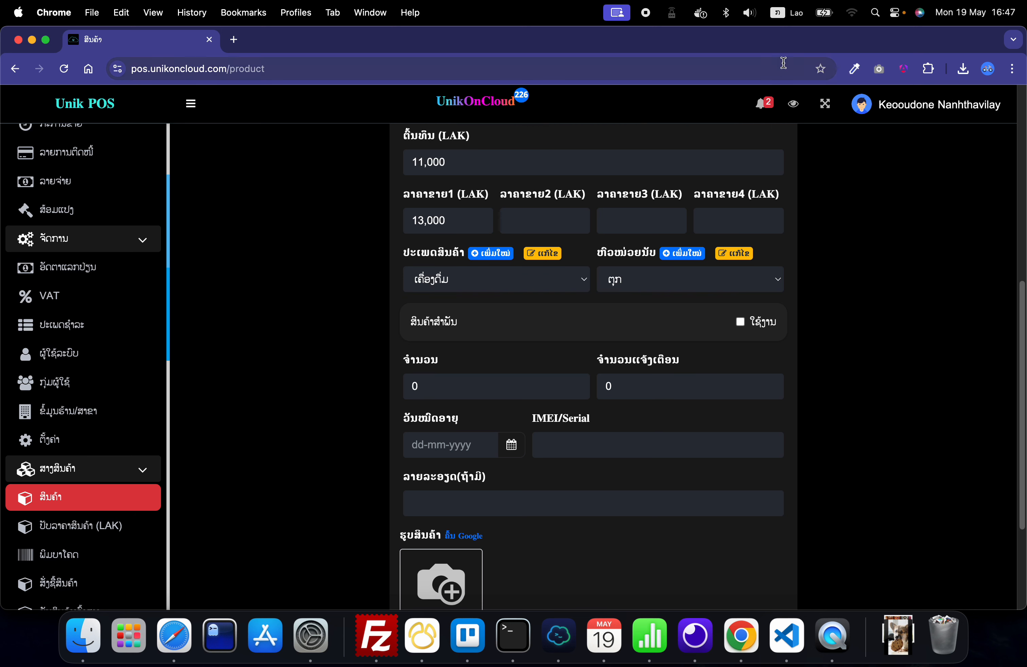
pyautogui.click(496, 374)
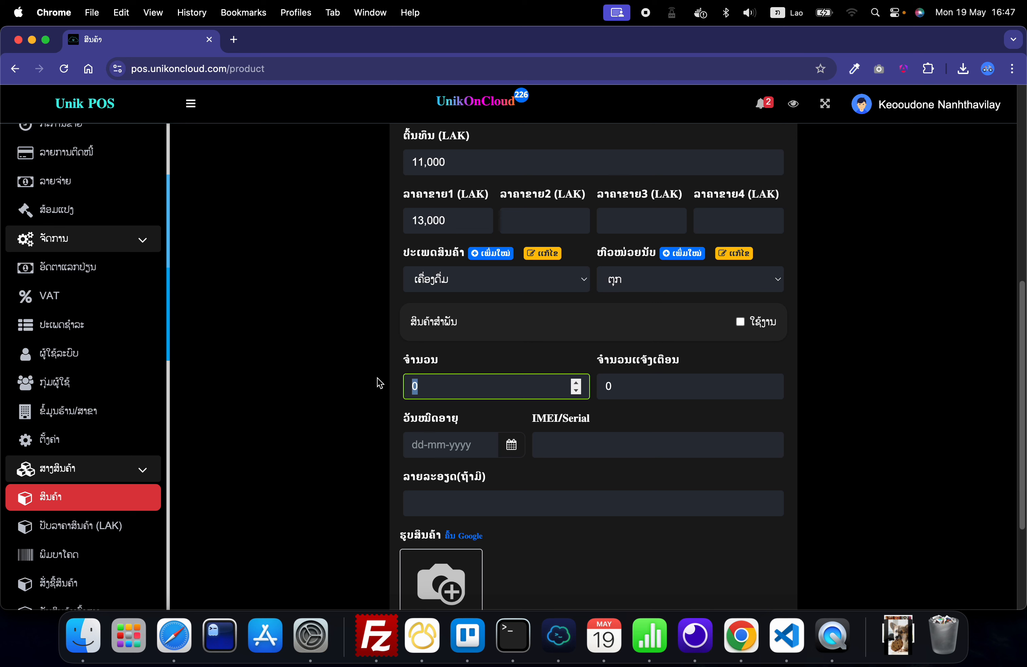
pyautogui.write('15')
pyautogui.click(353, 404)
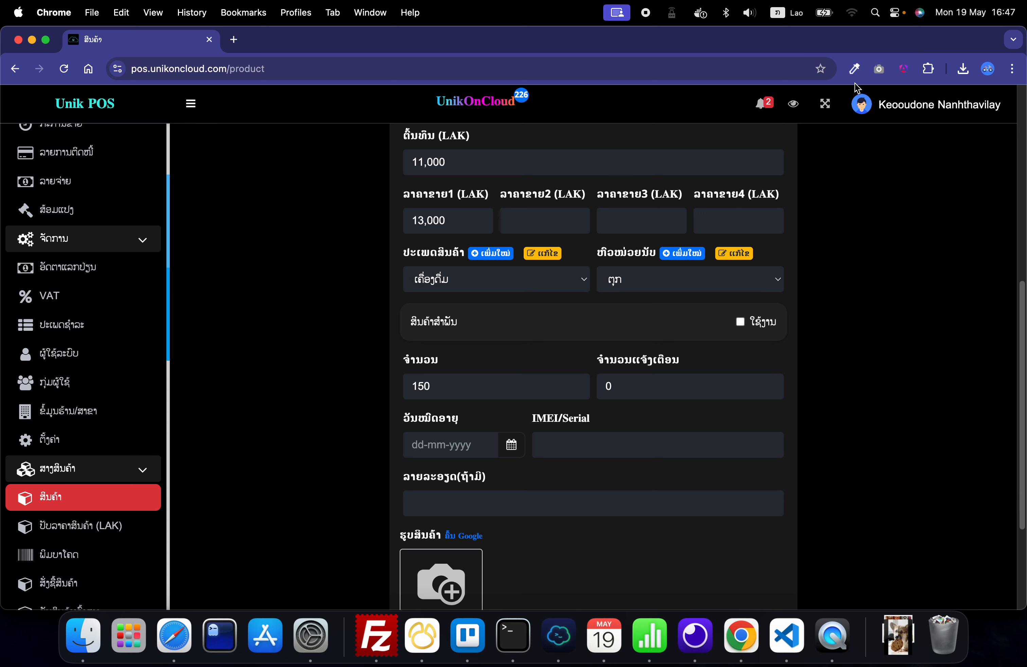
# Step: Switch the keyboard input to ABC and set the low-stock alert quantity to 10
pyautogui.click(787, 13)
pyautogui.click(801, 39)
pyautogui.click(599, 387)
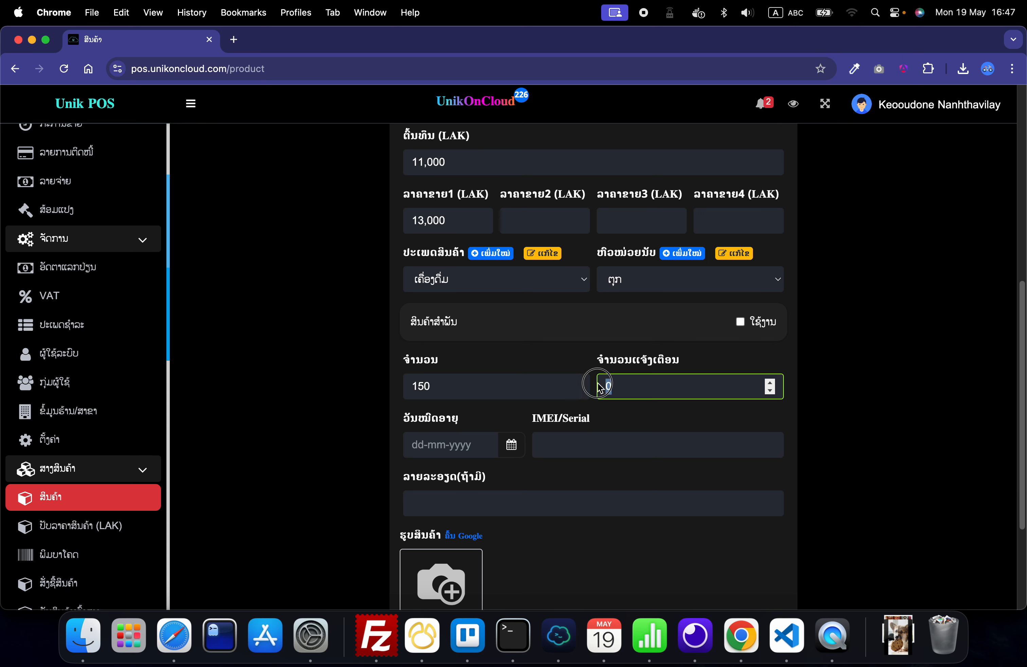
pyautogui.click(622, 389)
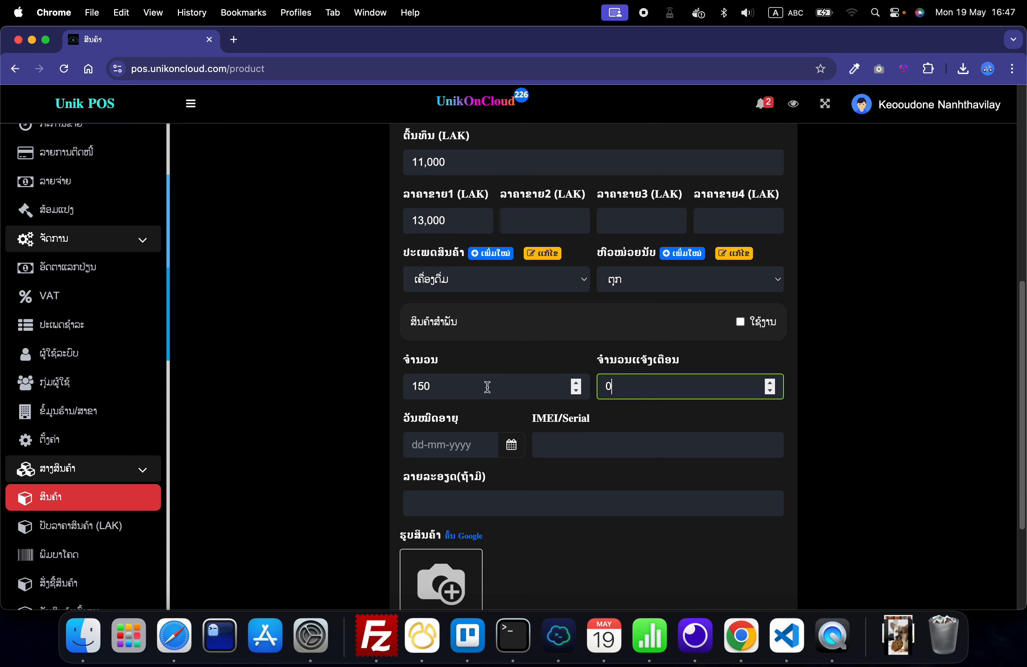
pyautogui.click(383, 388)
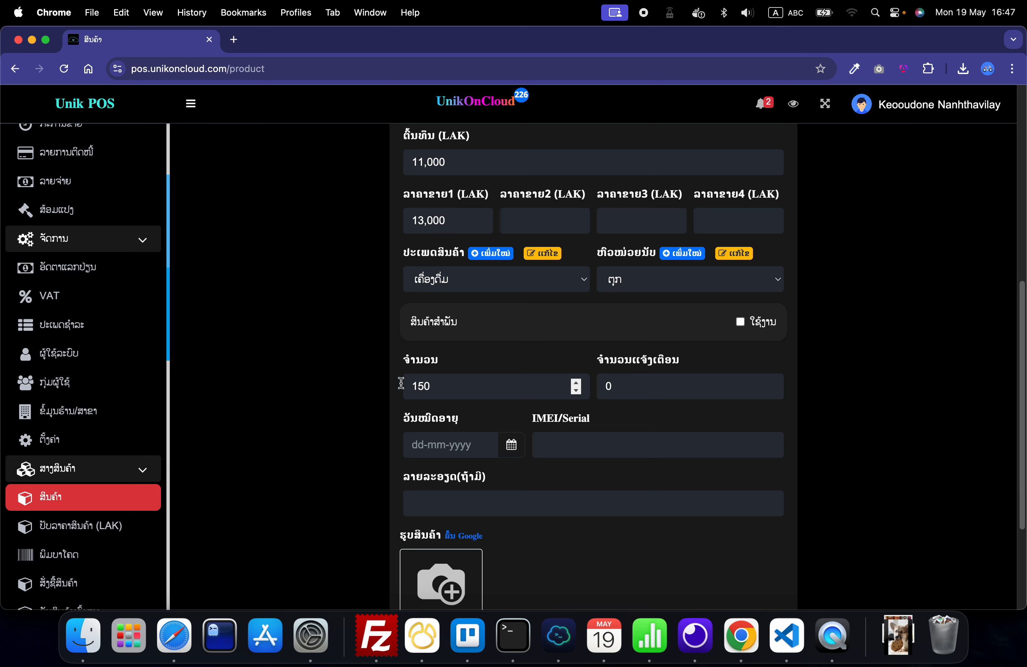
pyautogui.doubleClick(645, 384)
pyautogui.write('10')
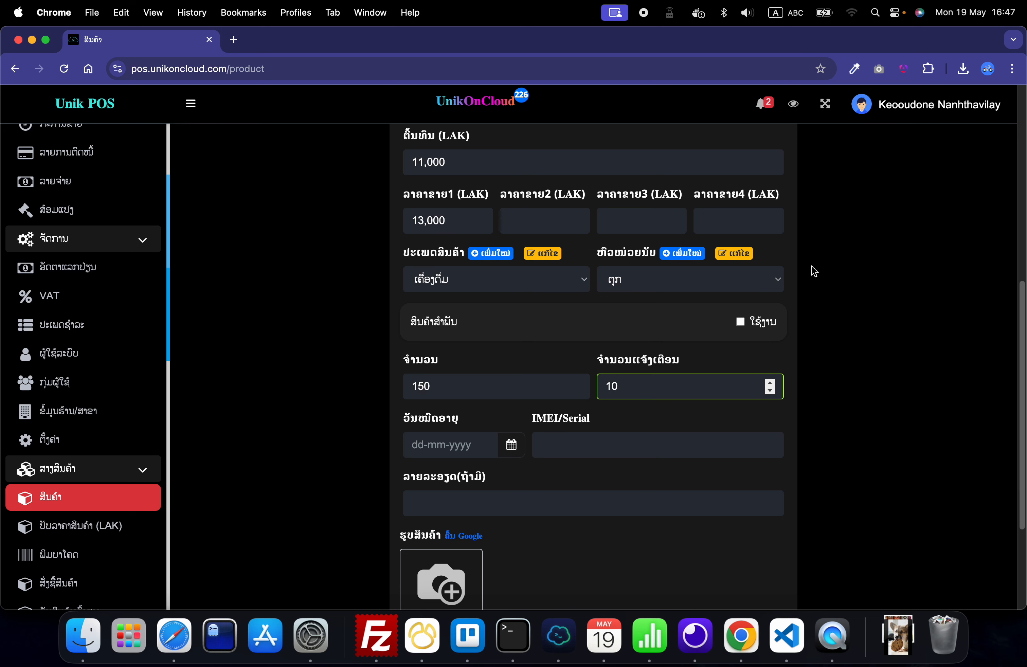
pyautogui.click(814, 271)
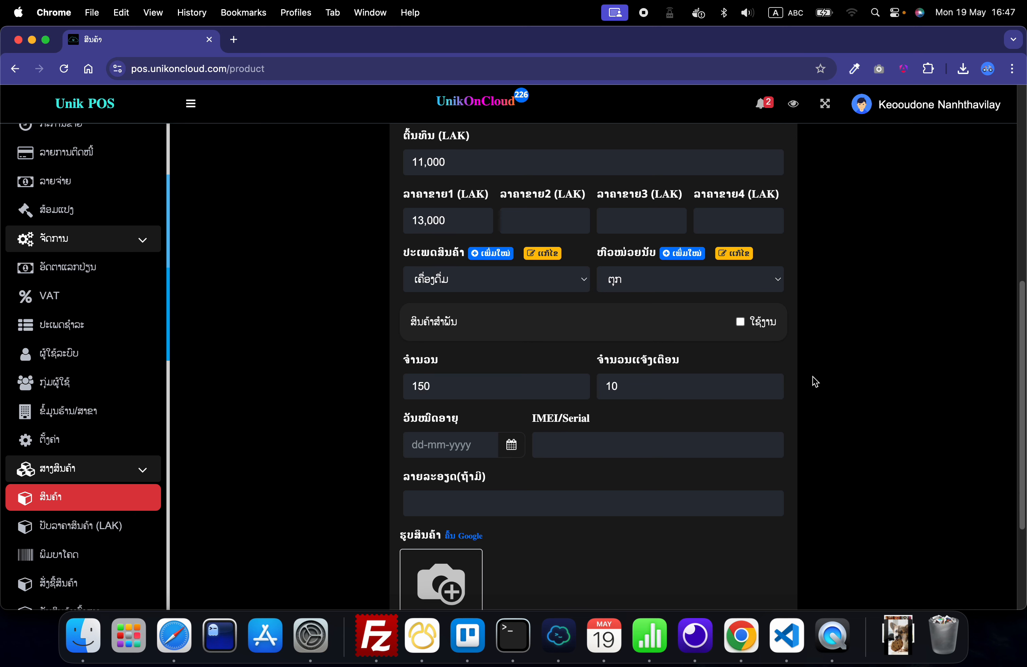
# Step: Set the product's expiry date to 30 September 2025
pyautogui.scroll(-1, 478, 431)
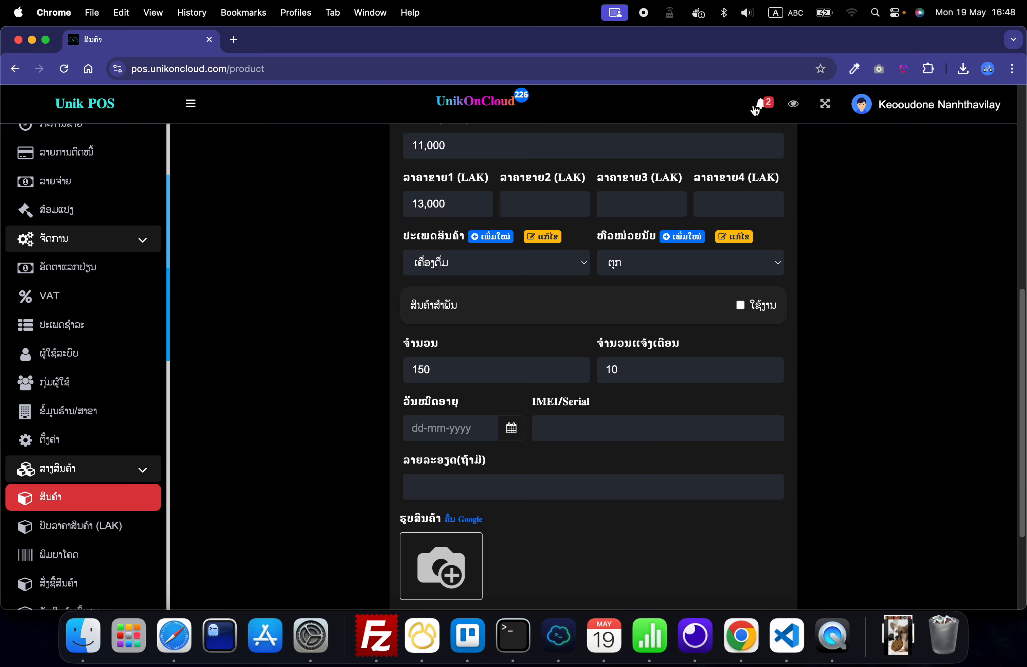
pyautogui.click(512, 428)
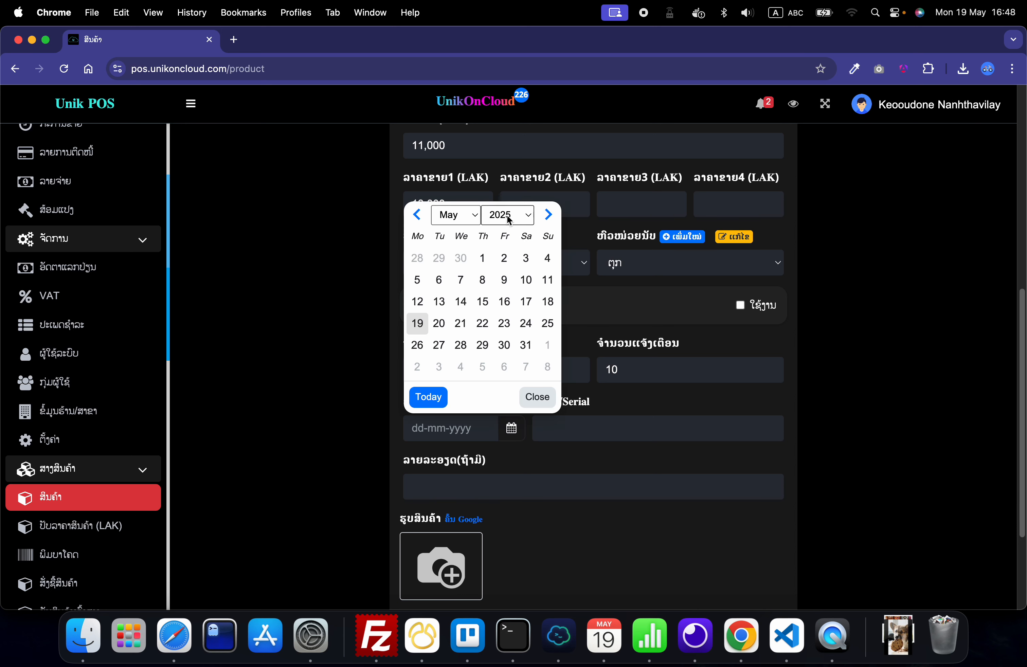
pyautogui.click(458, 215)
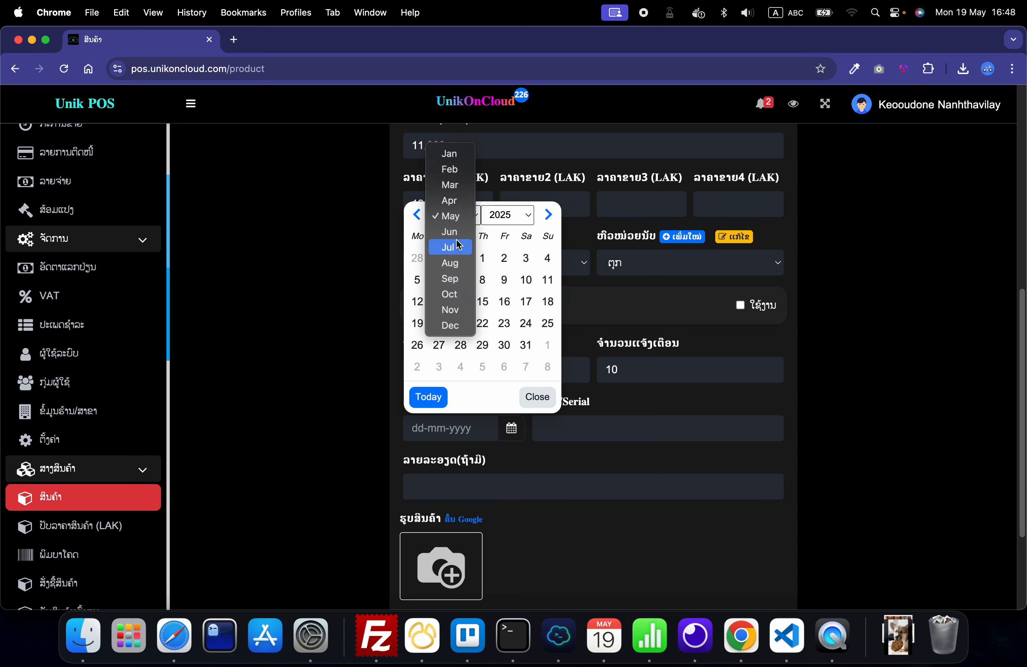
pyautogui.click(452, 280)
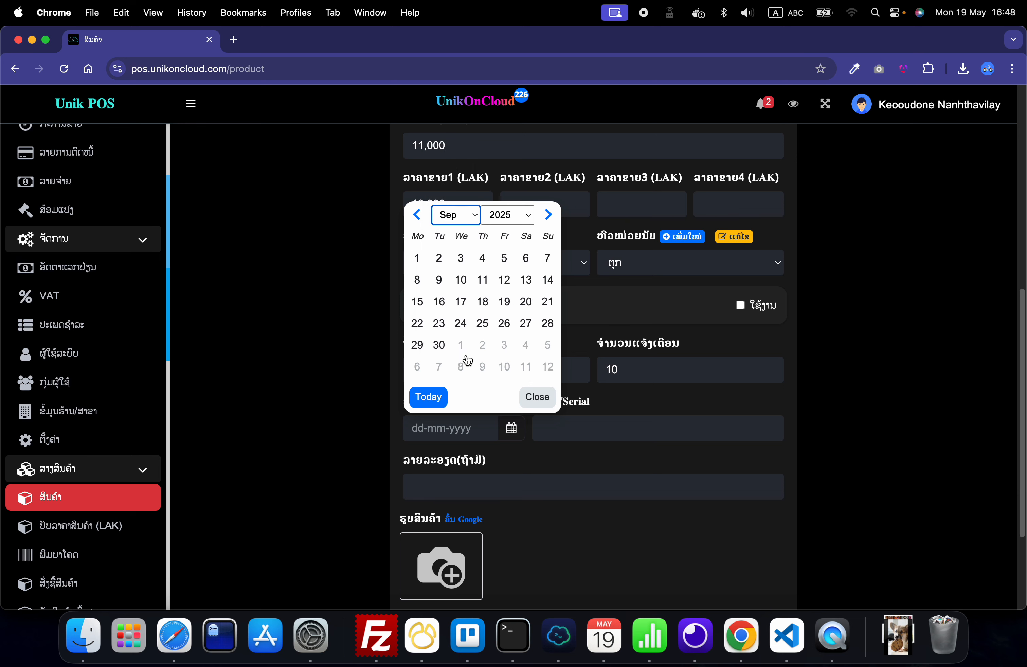
pyautogui.click(438, 345)
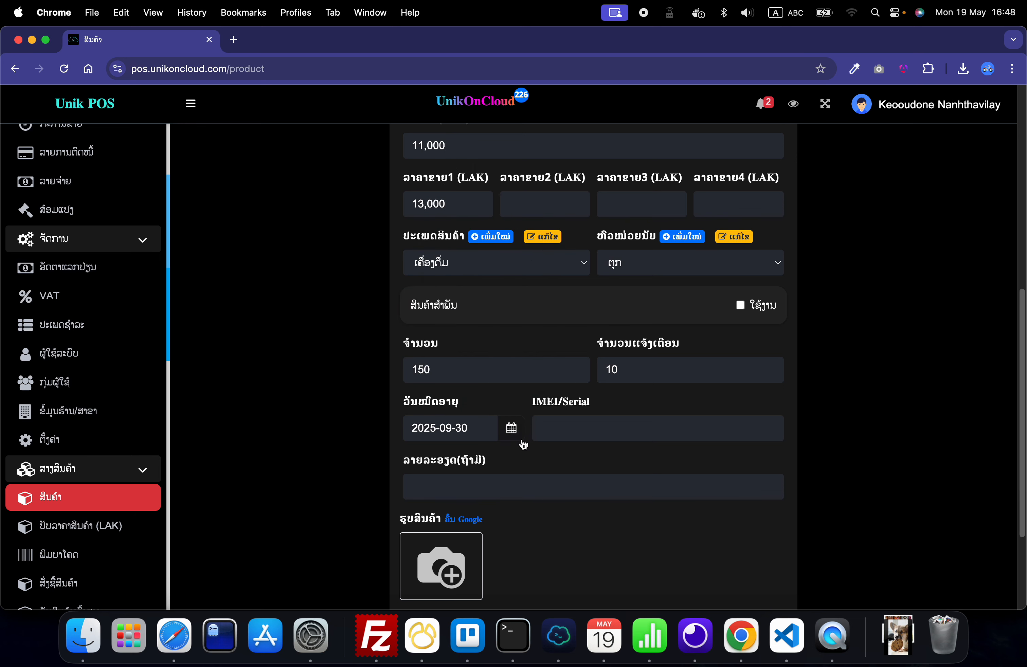
pyautogui.scroll(-3, 336, 448)
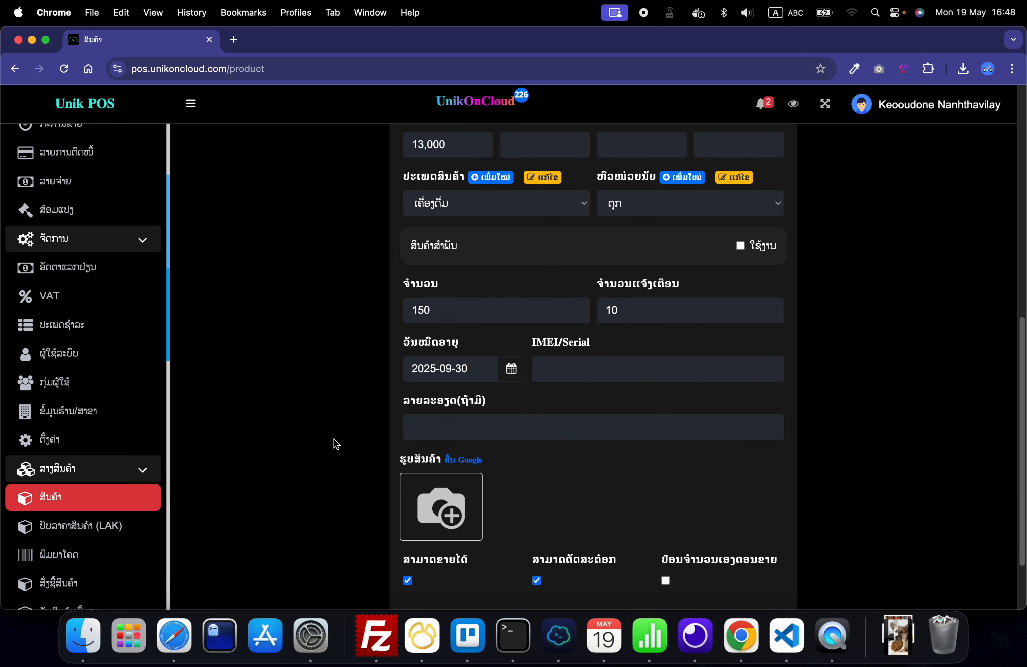
pyautogui.scroll(-2, 337, 444)
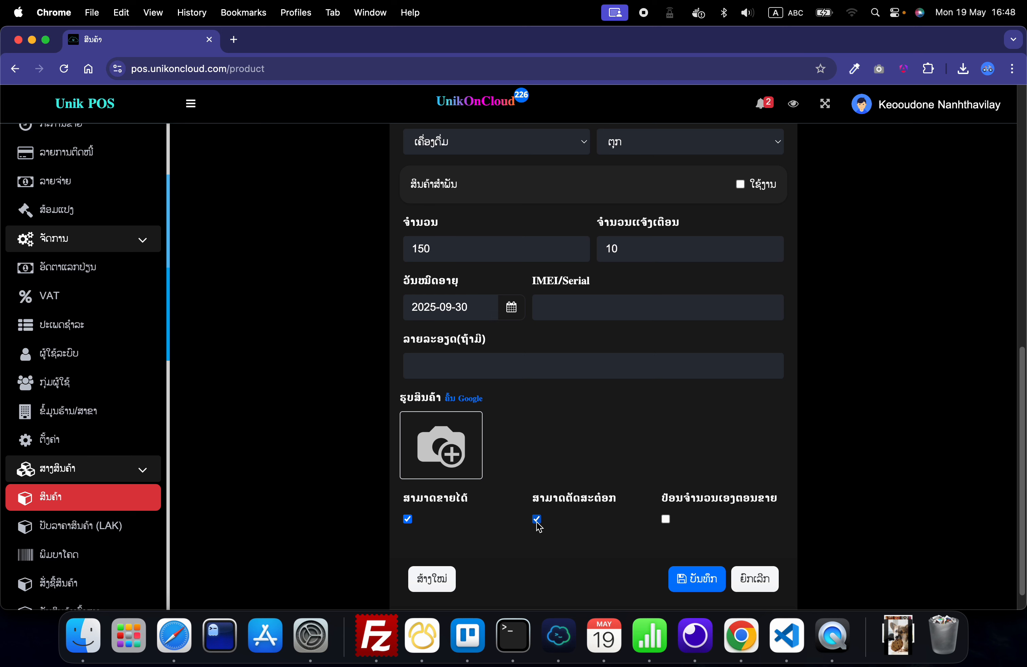
pyautogui.scroll(1, 536, 522)
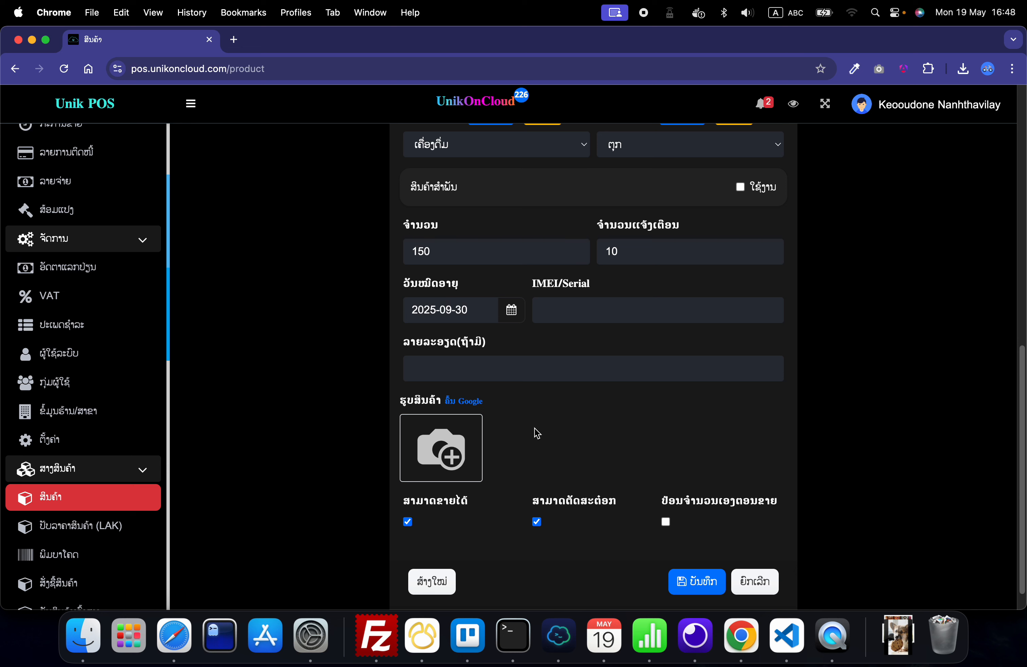
pyautogui.click(536, 522)
pyautogui.click(537, 522)
# Step: Review the completed product form, save the new product and return to the product list
pyautogui.scroll(2, 562, 515)
pyautogui.scroll(10, 561, 517)
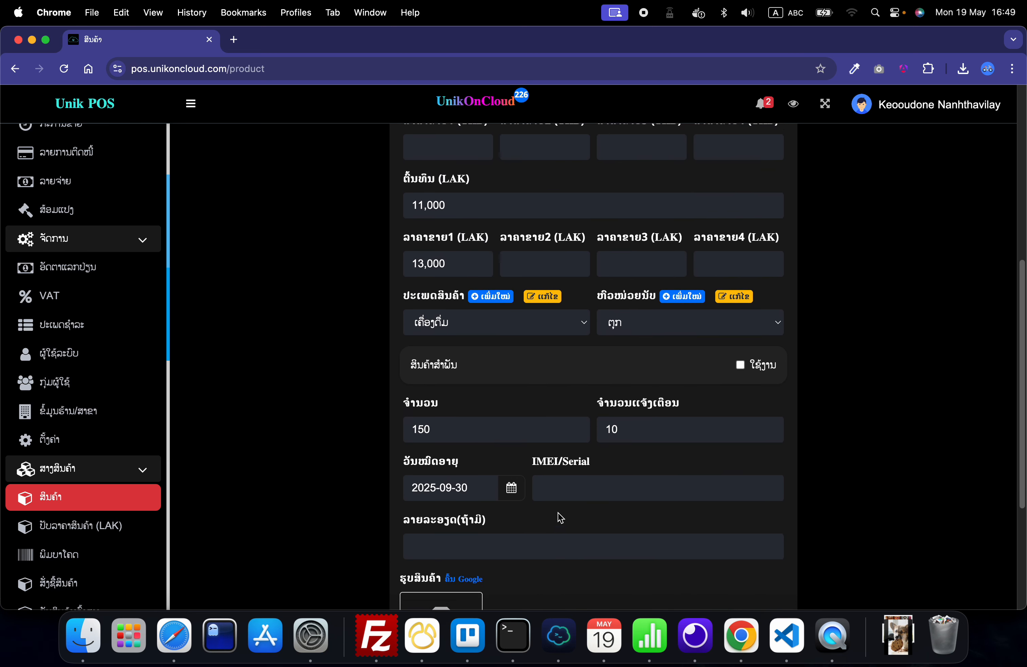
pyautogui.scroll(2, 561, 518)
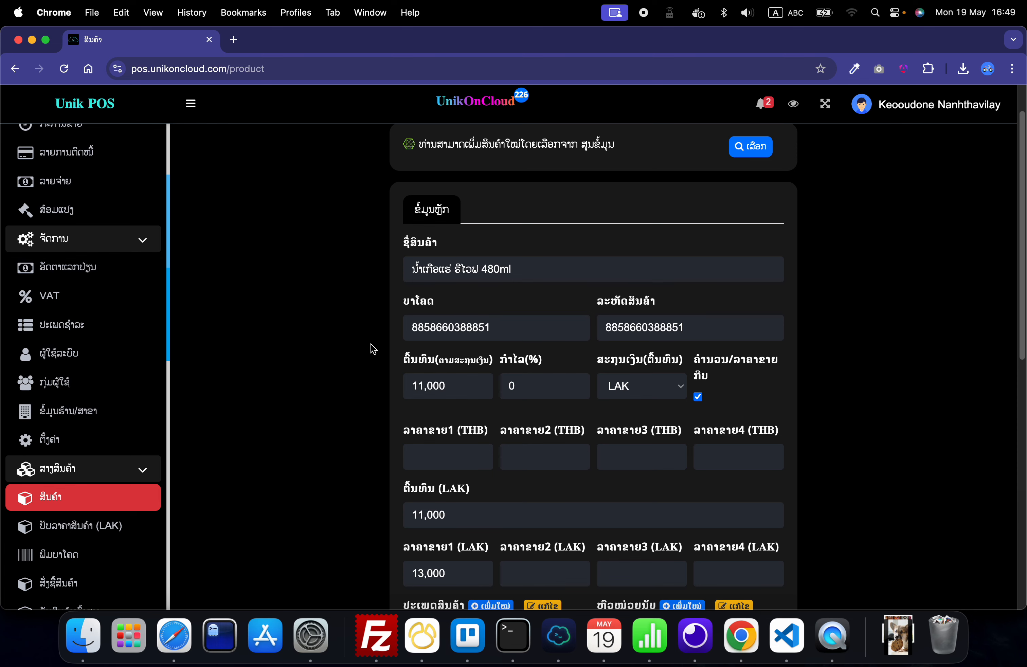
pyautogui.scroll(-15, 373, 349)
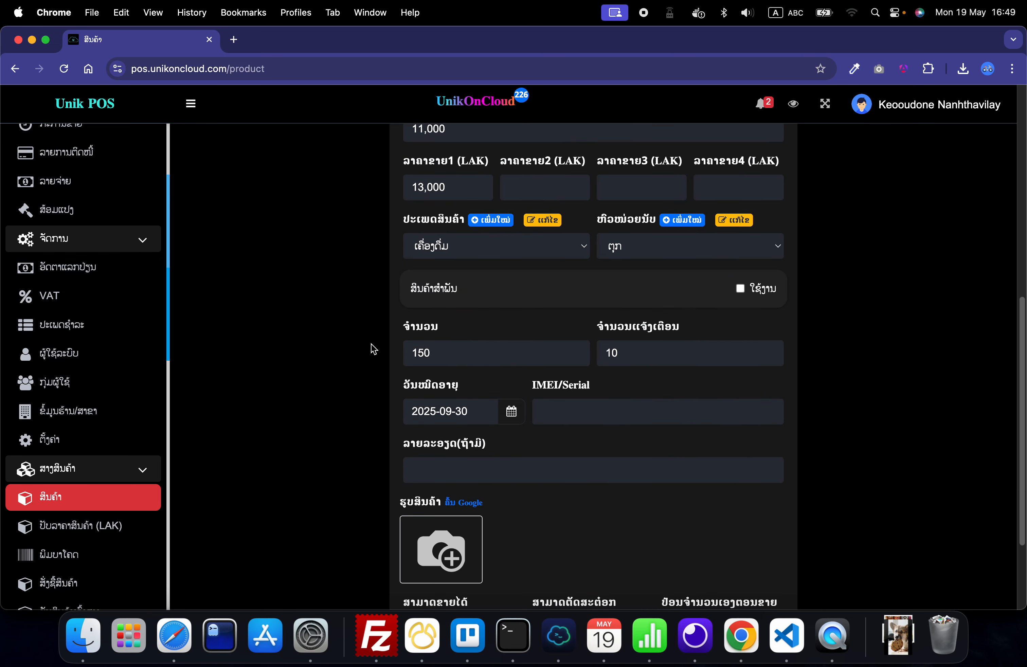
pyautogui.scroll(-5, 373, 349)
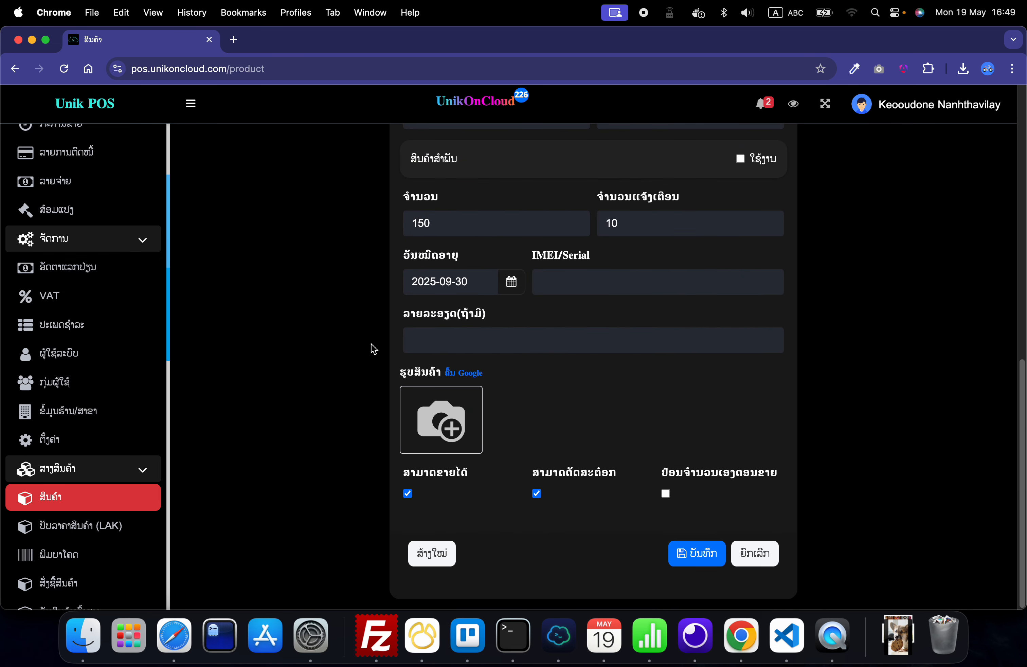
pyautogui.click(676, 556)
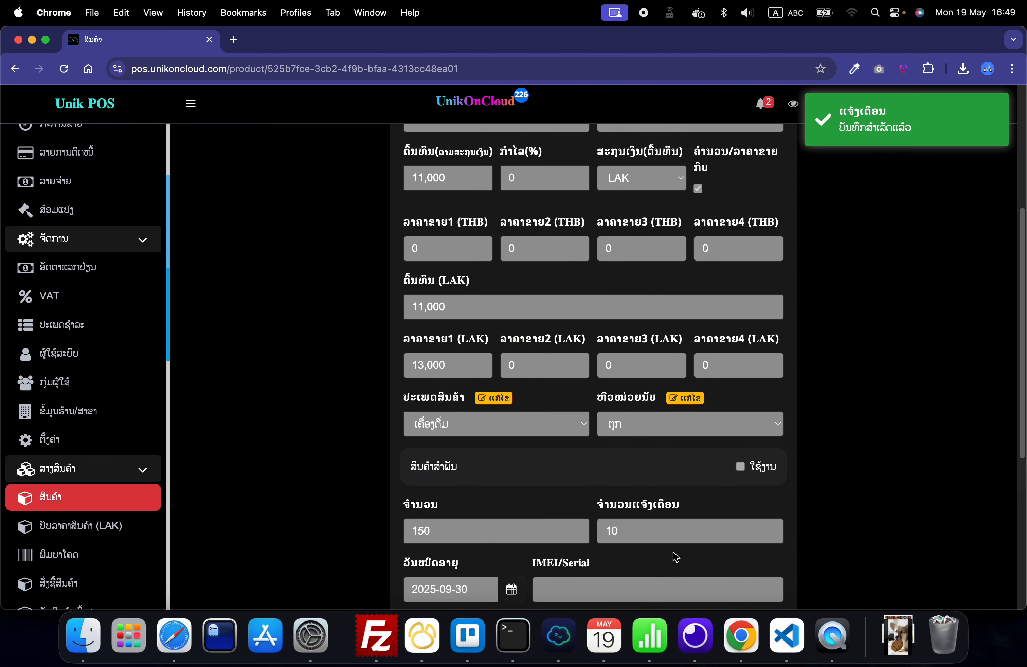
pyautogui.scroll(-20, 522, 459)
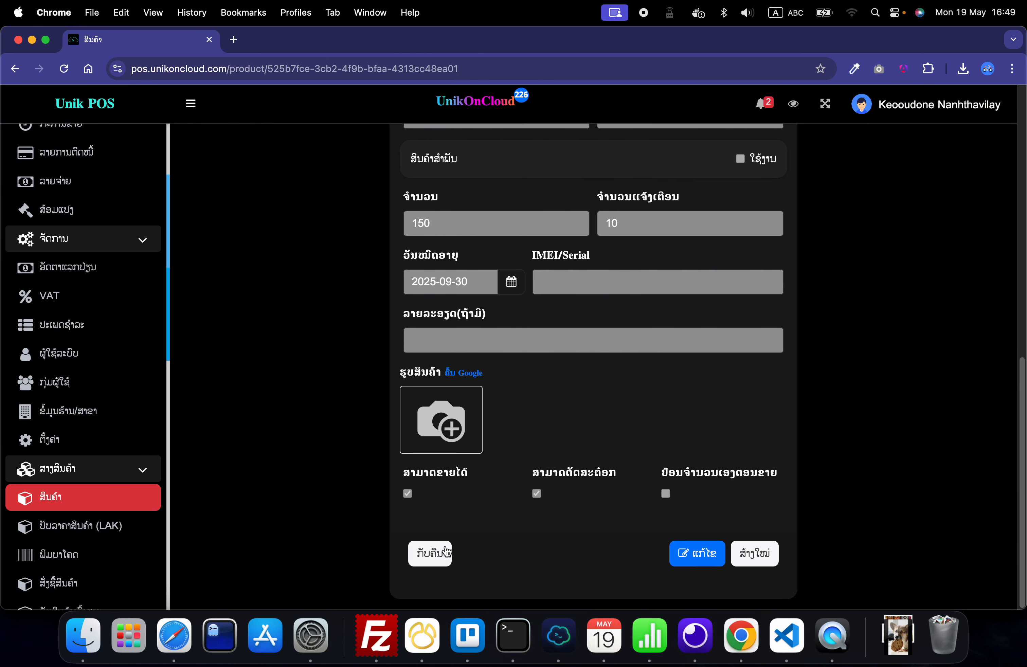
pyautogui.click(433, 555)
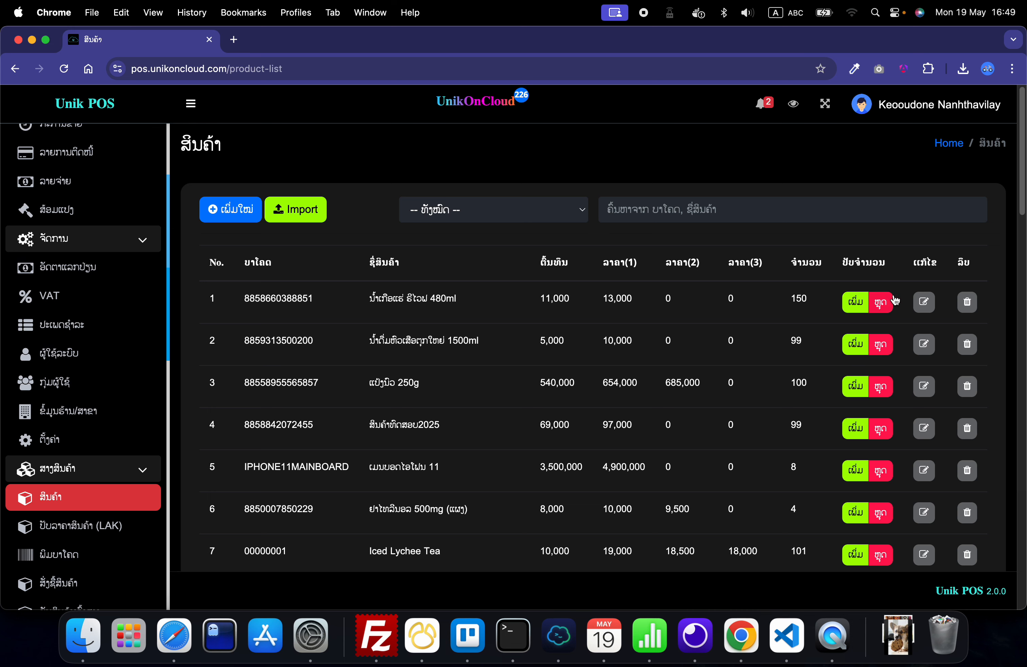
# Step: Open ນ້ຳເກືອແຮ່ ຣີໄວຟ 480ml for editing and set its second LAK selling price to 12,500
pyautogui.click(923, 301)
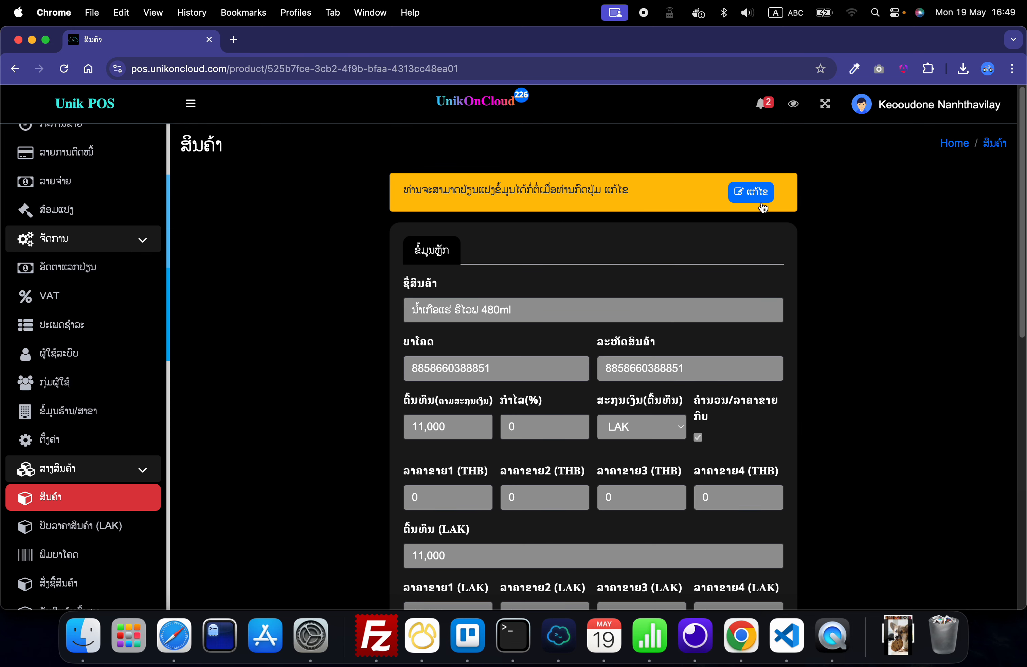
pyautogui.scroll(-10, 709, 303)
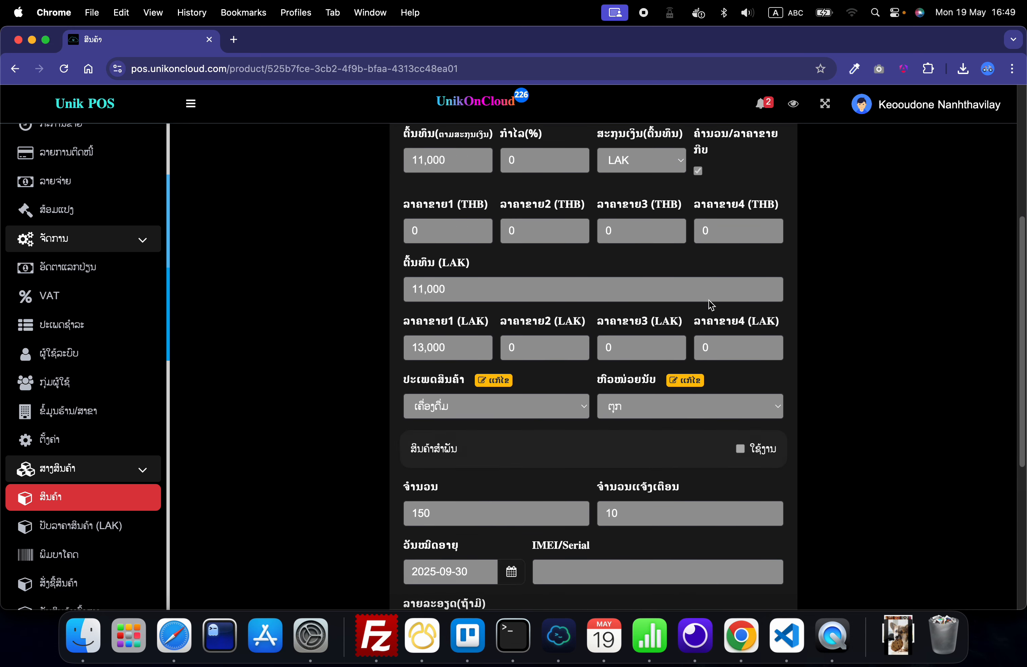
pyautogui.scroll(10, 708, 301)
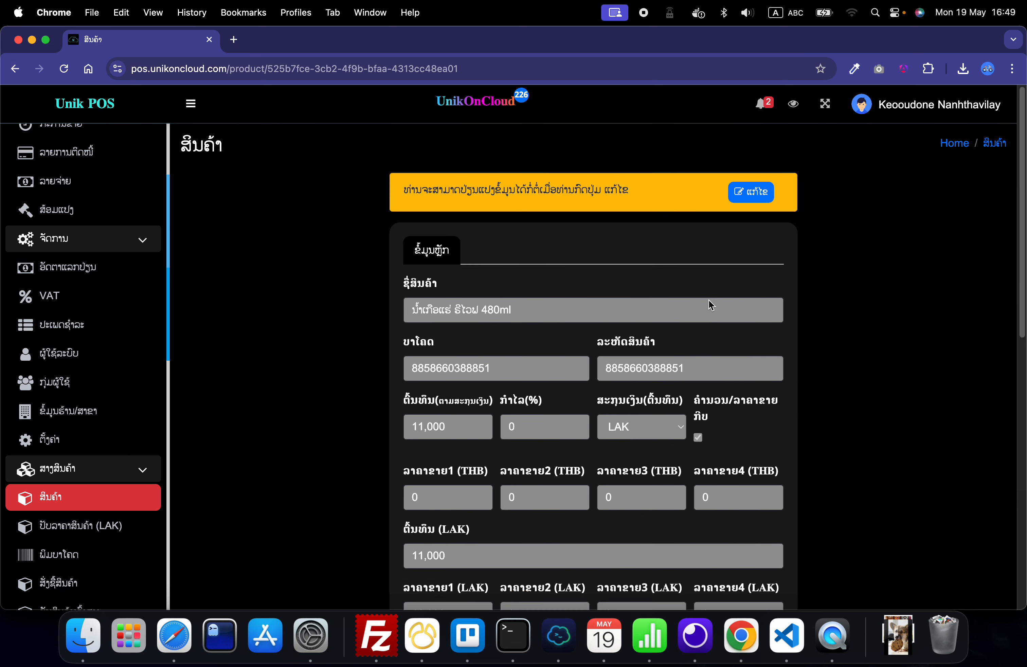
pyautogui.click(752, 197)
pyautogui.scroll(-5, 679, 349)
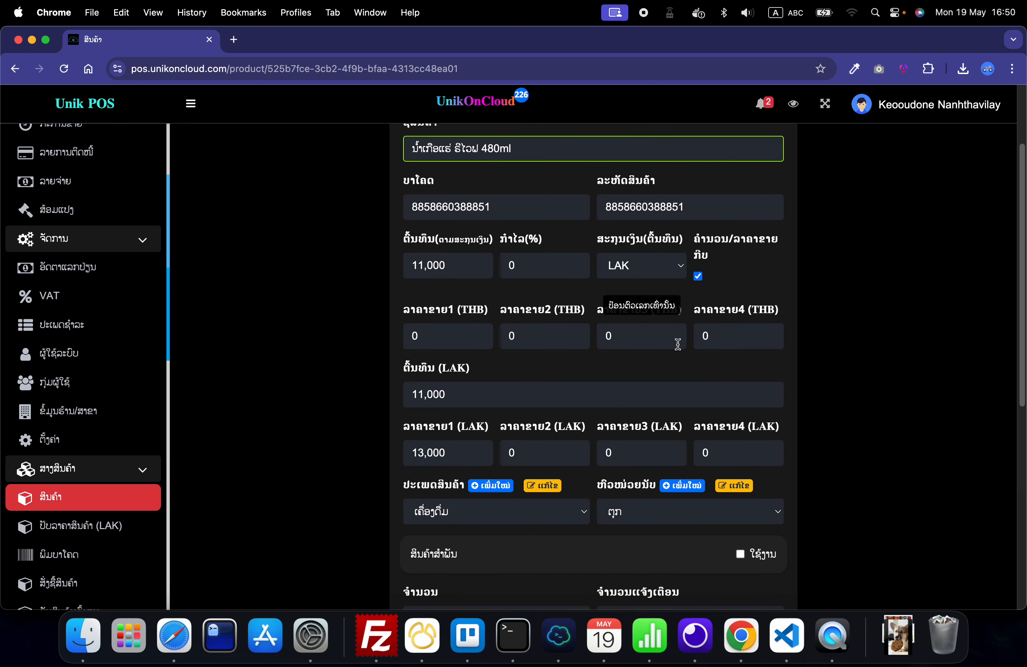
pyautogui.scroll(-2, 677, 344)
pyautogui.click(535, 400)
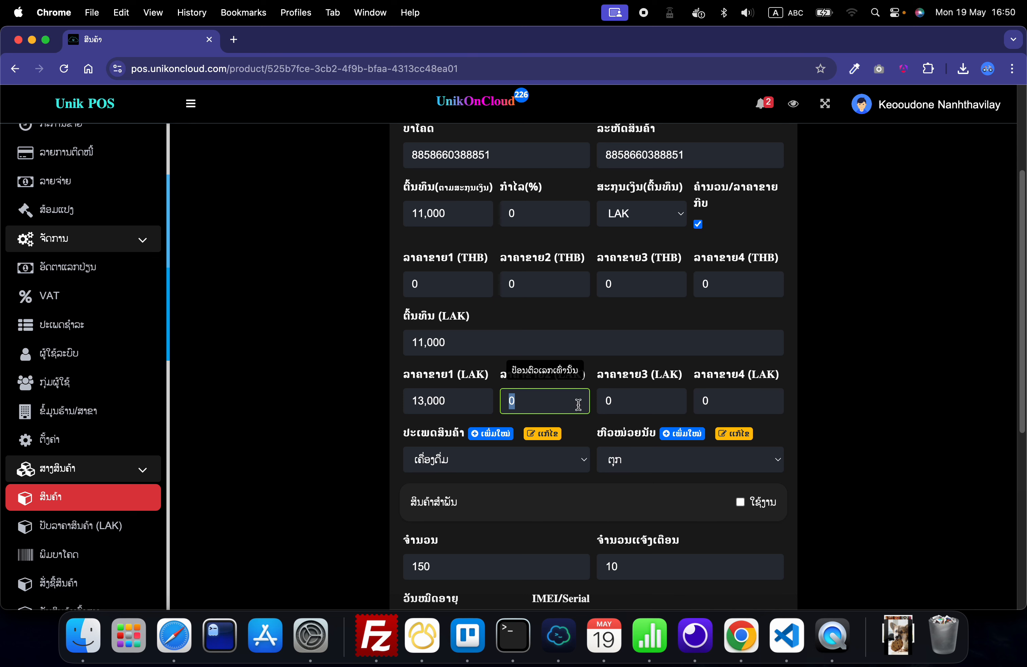
pyautogui.write('1250')
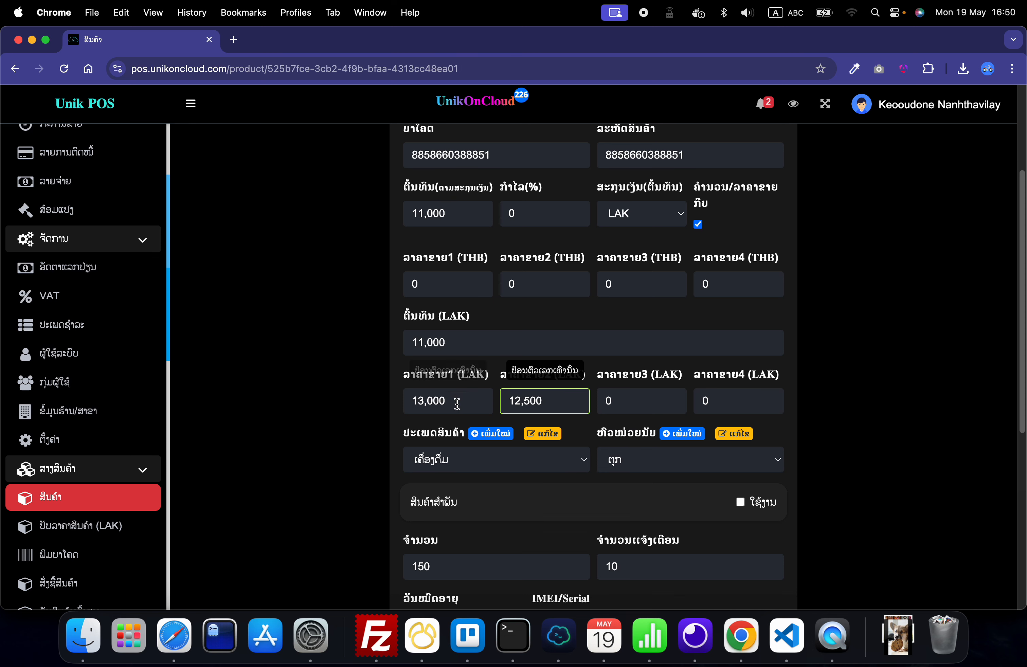
pyautogui.click(313, 417)
pyautogui.scroll(-4, 317, 417)
pyautogui.scroll(-5, 317, 417)
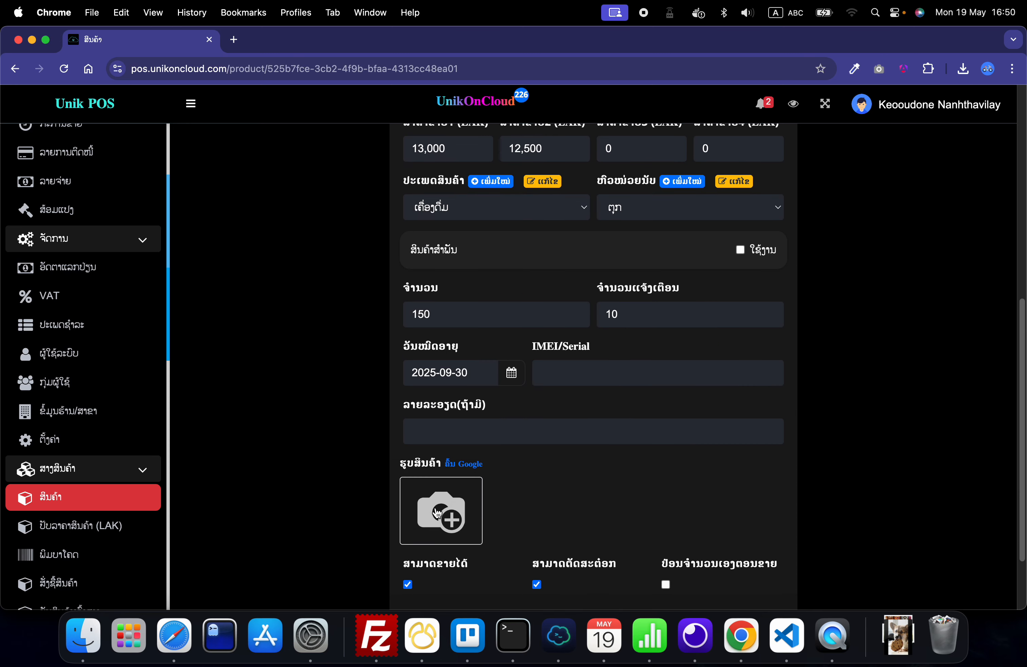
pyautogui.click(438, 513)
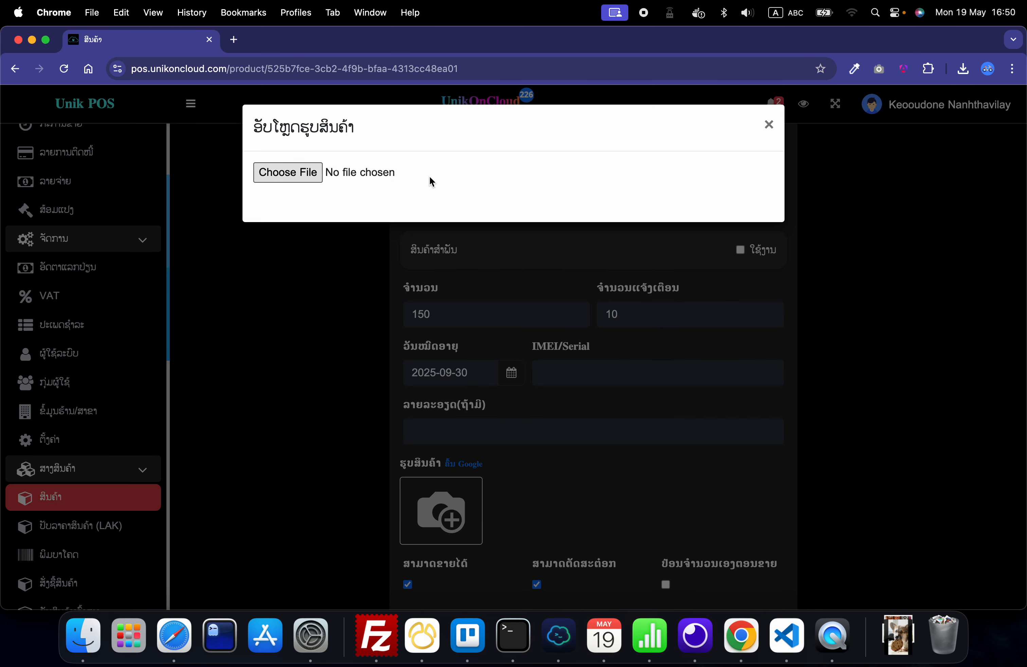
pyautogui.click(769, 127)
# Step: Save the edited product and go back to the product list
pyautogui.scroll(-3, 622, 416)
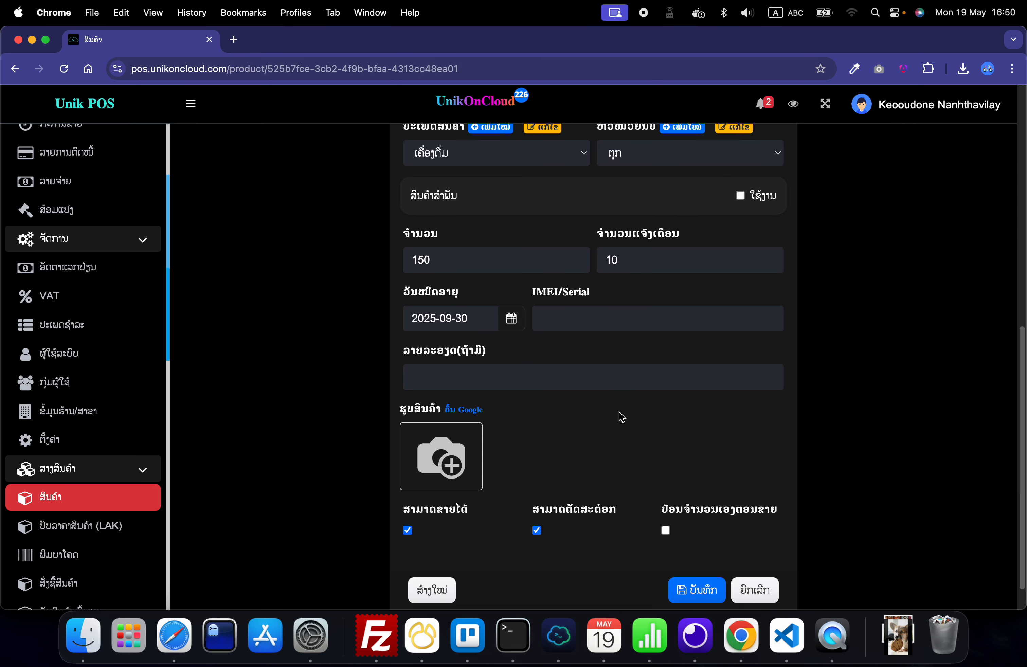
pyautogui.click(702, 558)
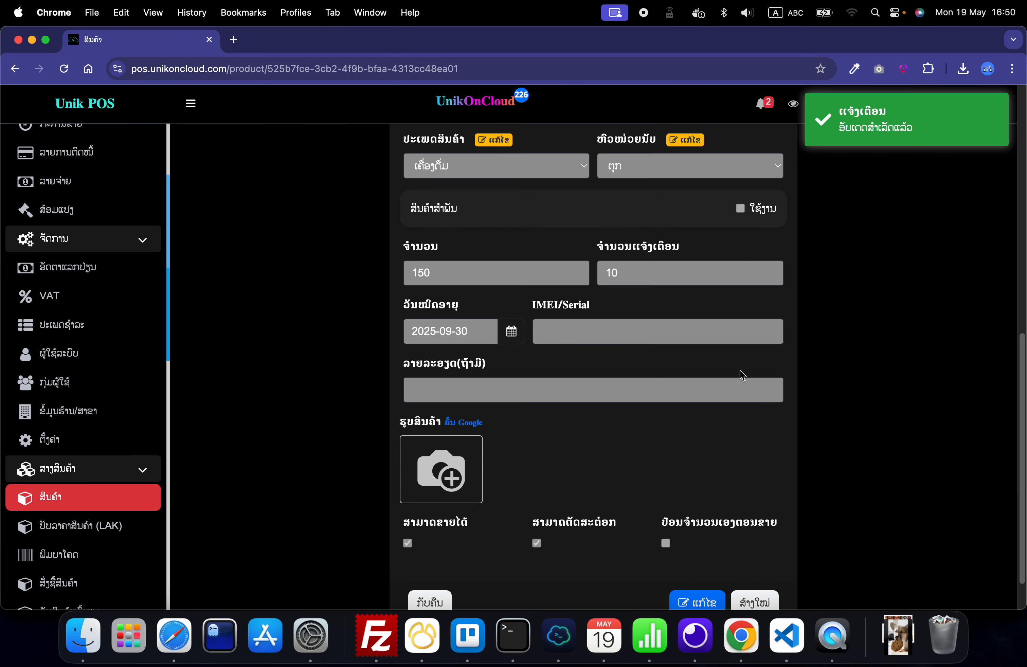
pyautogui.scroll(-2, 824, 335)
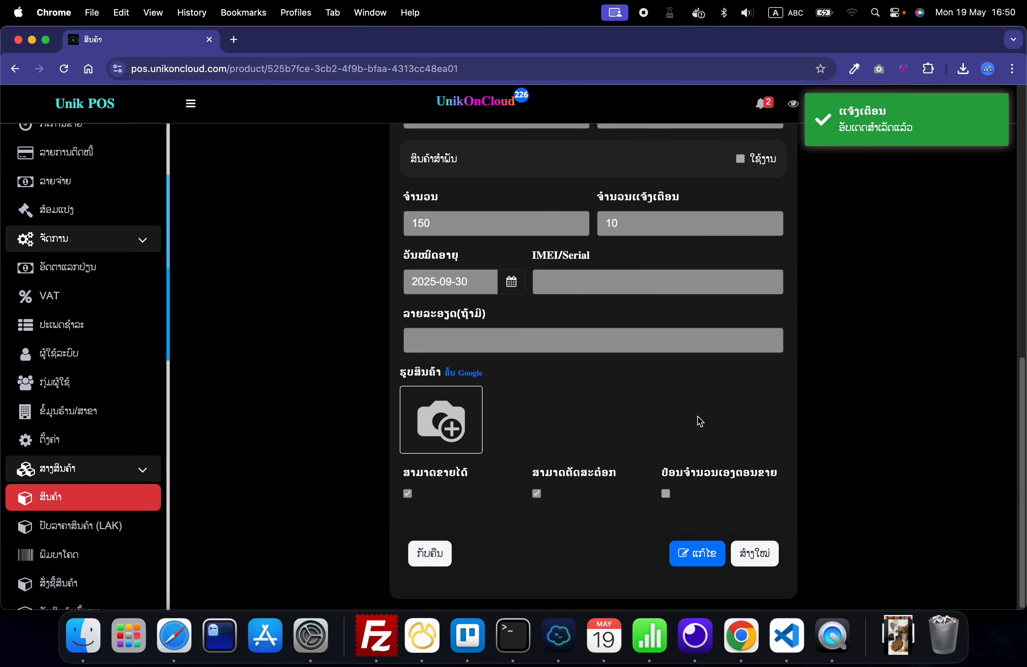
pyautogui.click(433, 559)
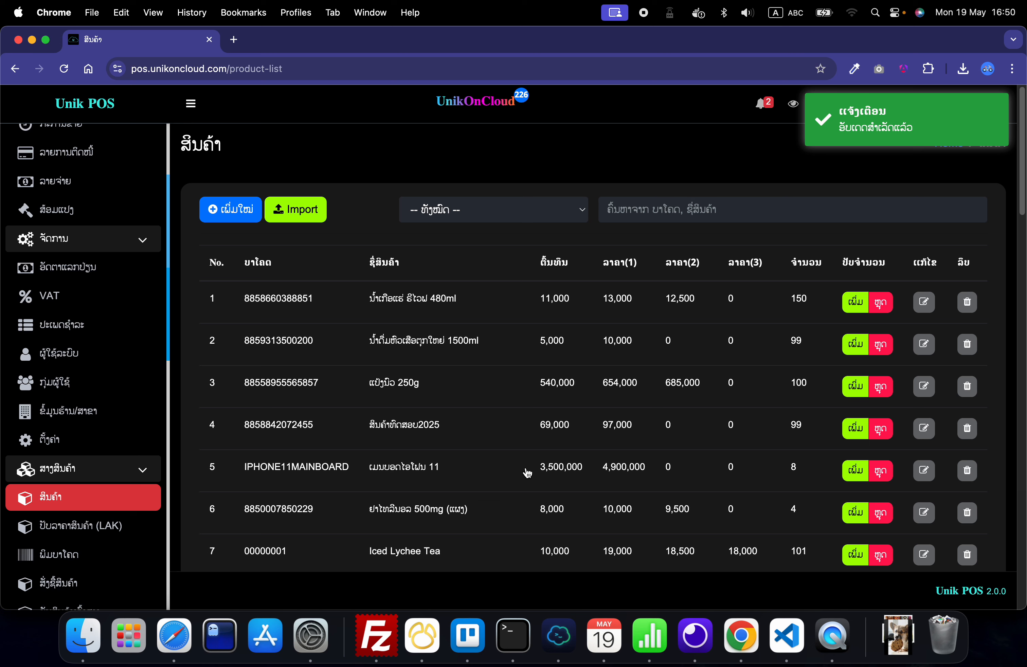
# Step: Copy the barcode of ນ້ຳເກືອແຮ່ ຣີໄວຟ 480ml and use it to add the product to a new sale
pyautogui.doubleClick(263, 302)
pyautogui.rightClick(263, 302)
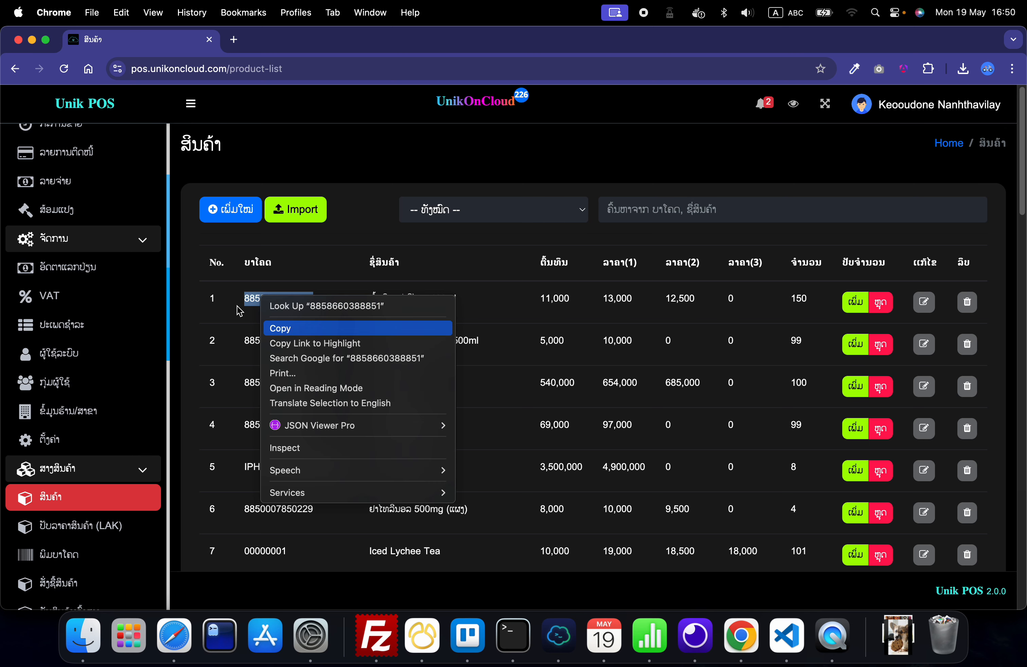
pyautogui.click(288, 328)
pyautogui.scroll(3, 99, 329)
pyautogui.click(72, 203)
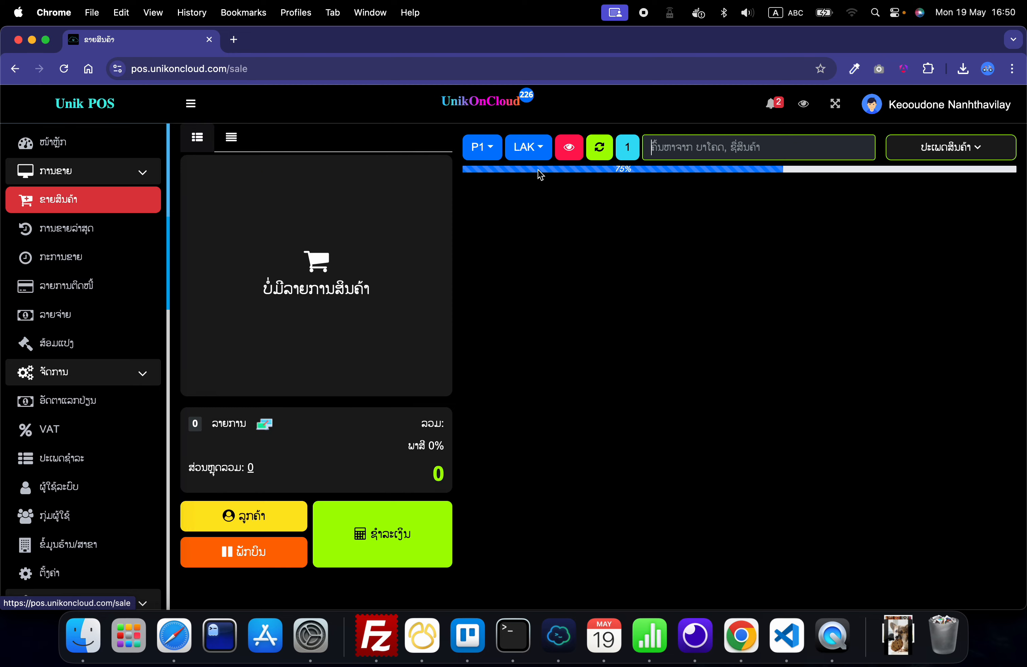
pyautogui.click(674, 146)
pyautogui.press('super+v')
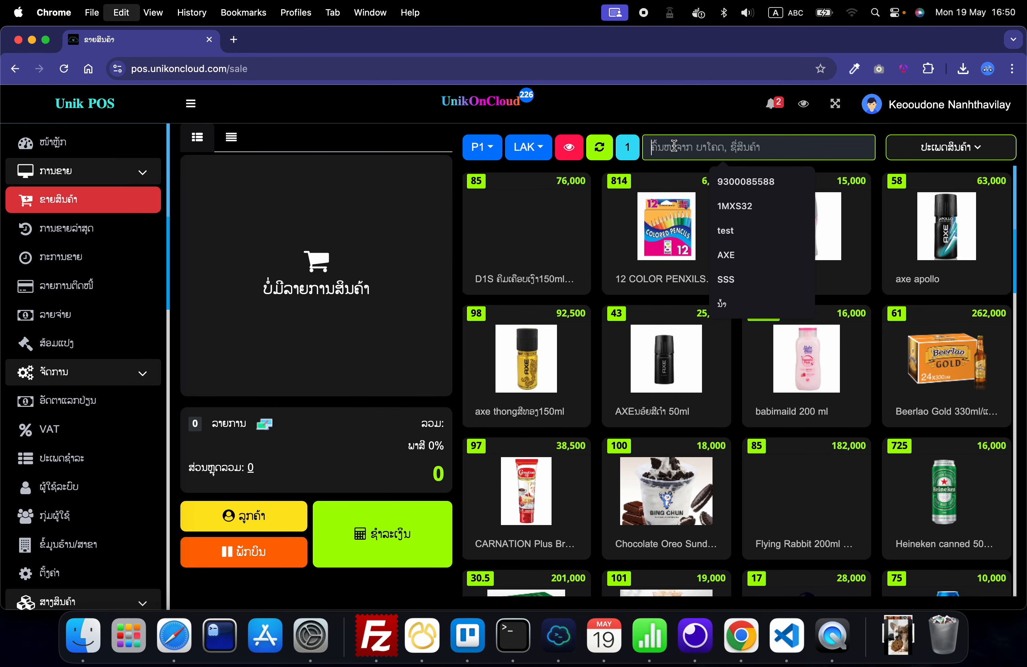
pyautogui.press('Return')
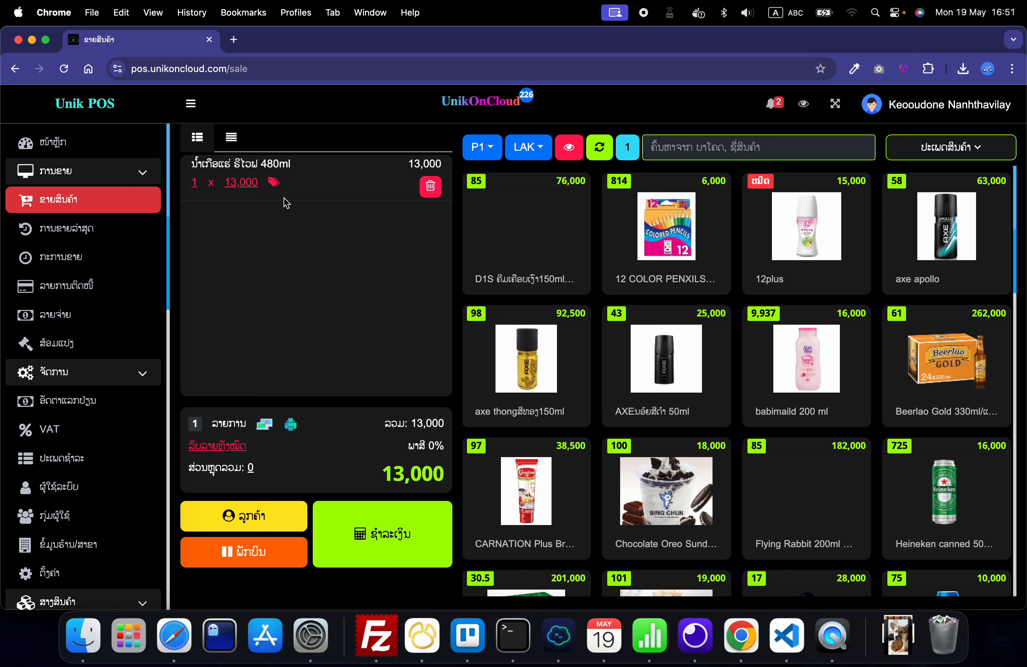
# Step: Change the cart item's unit price to price 2 (12,500)
pyautogui.click(241, 183)
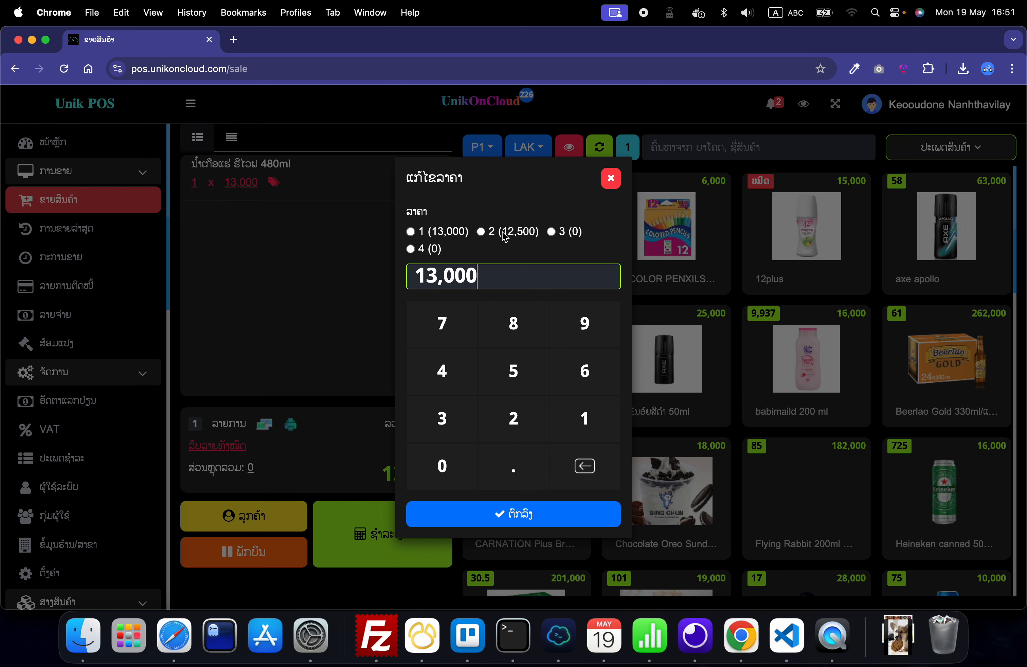
pyautogui.click(481, 233)
pyautogui.click(499, 516)
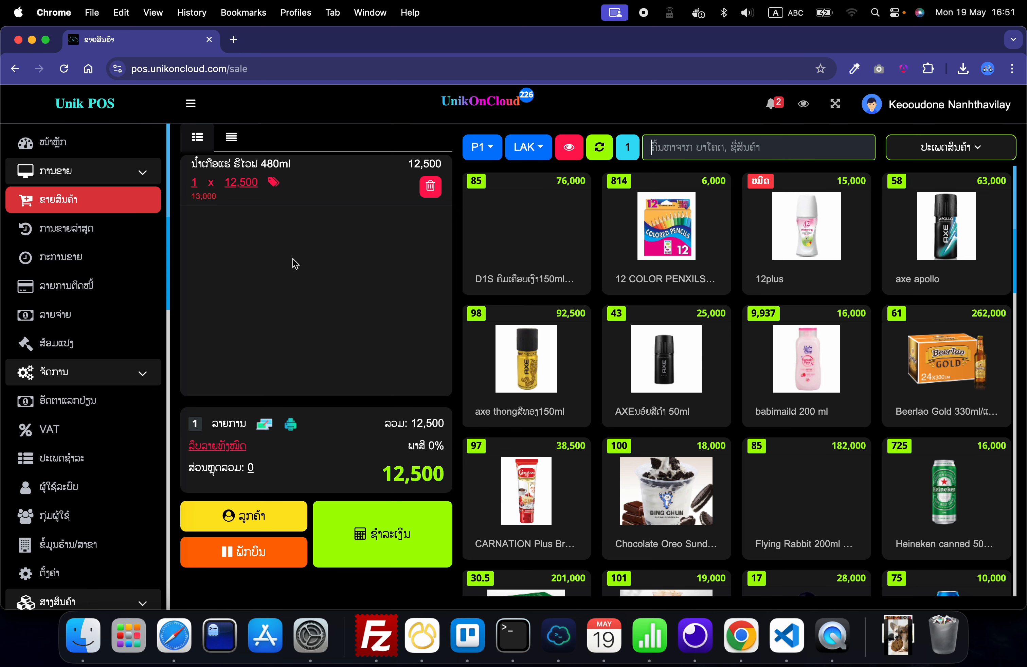
# Step: Switch the cart item's unit price back to price 1 (13,000)
pyautogui.click(241, 182)
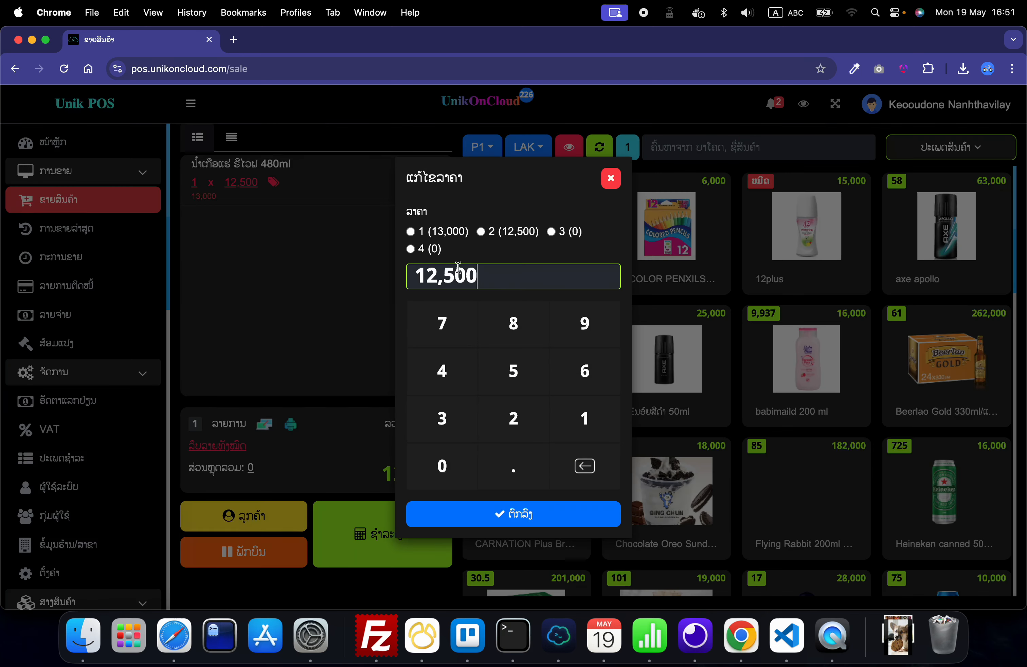
pyautogui.click(418, 239)
pyautogui.click(500, 516)
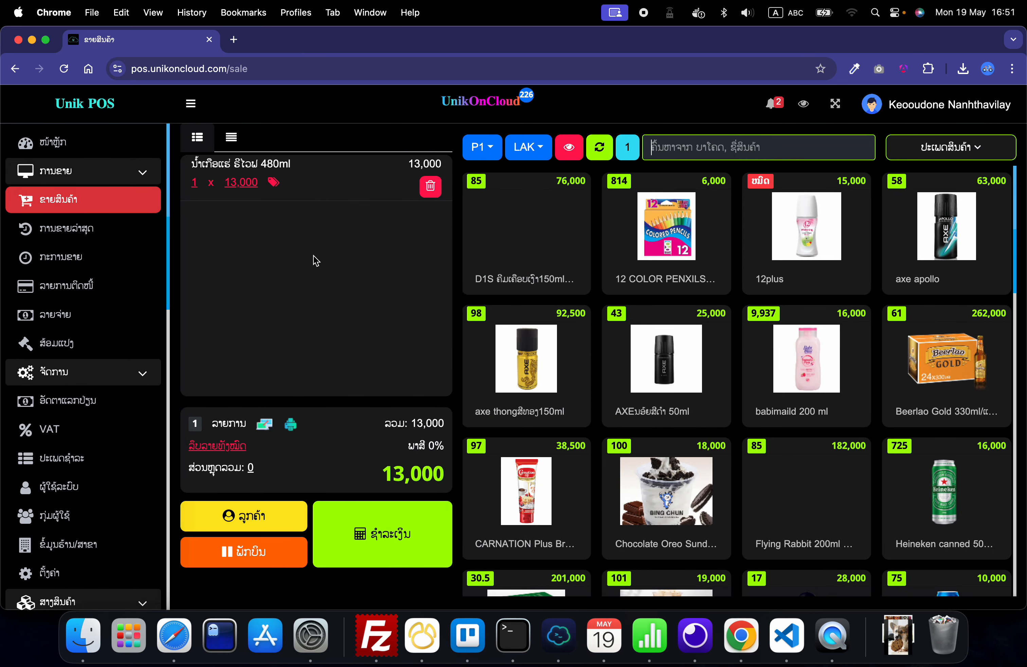
pyautogui.click(310, 296)
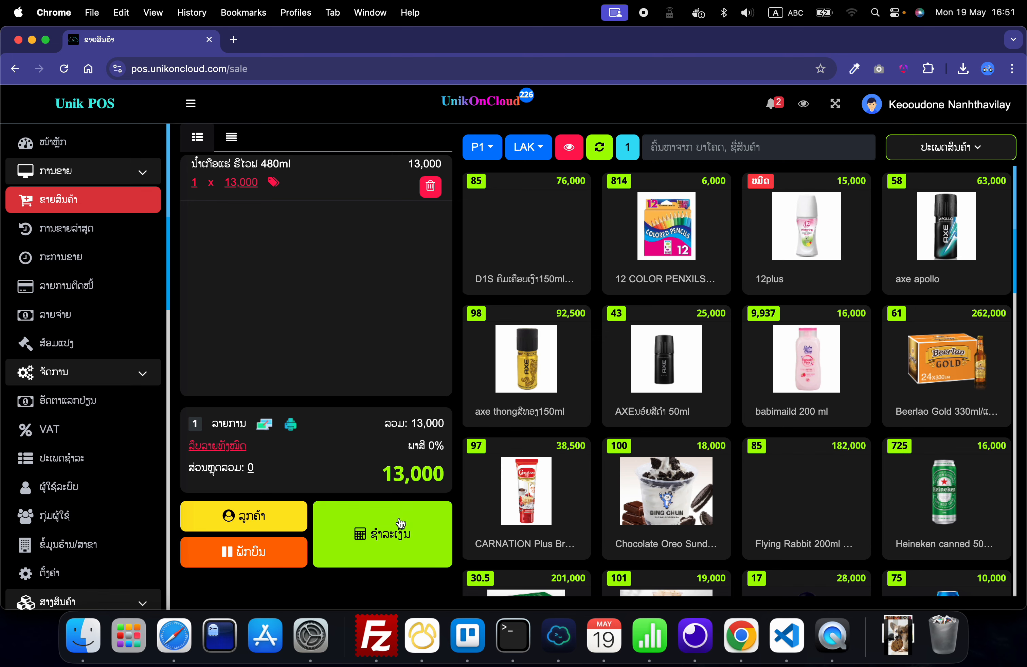
# Step: Check out the sale with cash (ເງິນສົດ), enter 20,000 as the amount received and save the payment
pyautogui.click(392, 535)
pyautogui.click(154, 262)
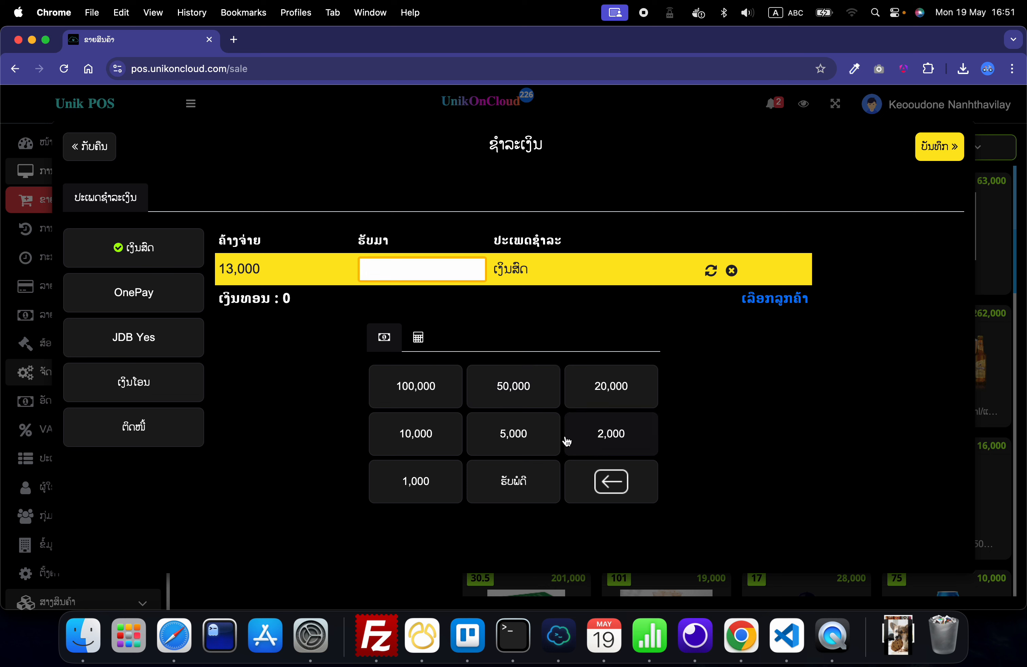
pyautogui.click(599, 396)
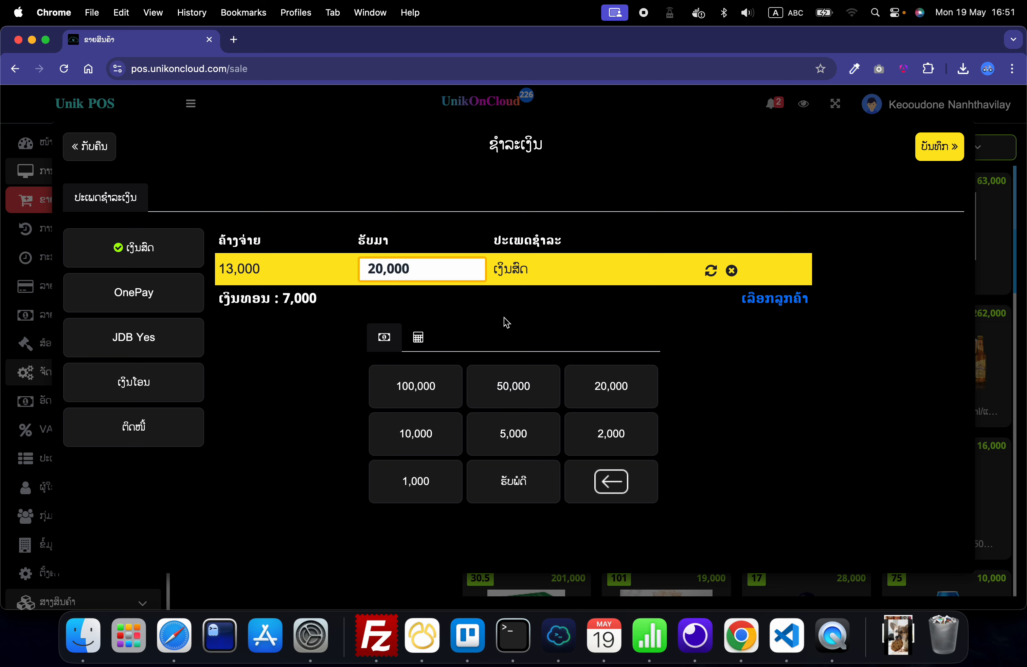
pyautogui.doubleClick(435, 267)
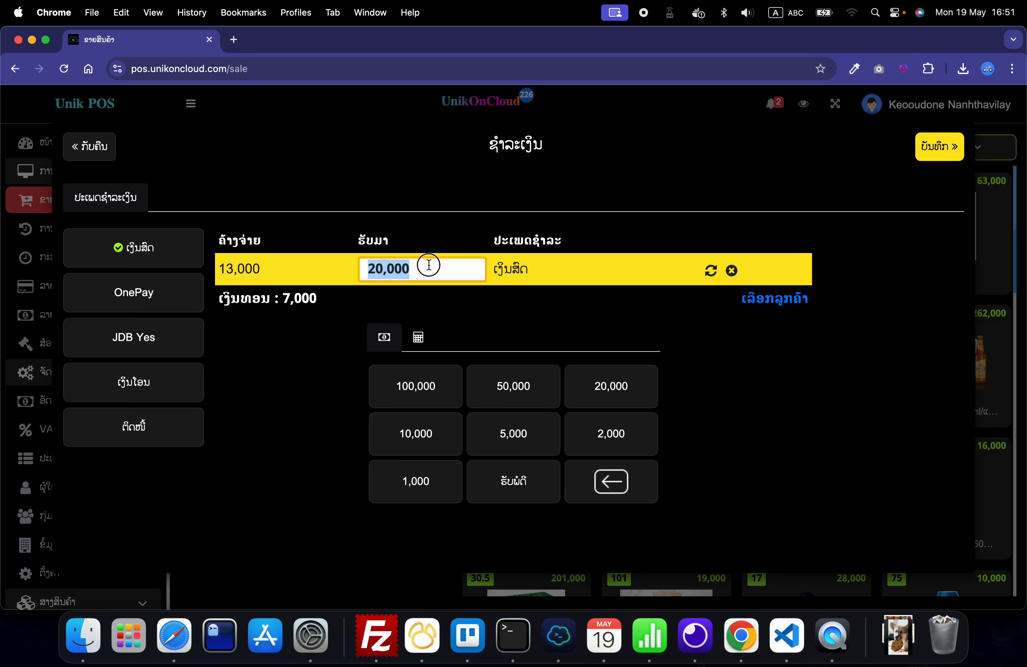
pyautogui.click(566, 322)
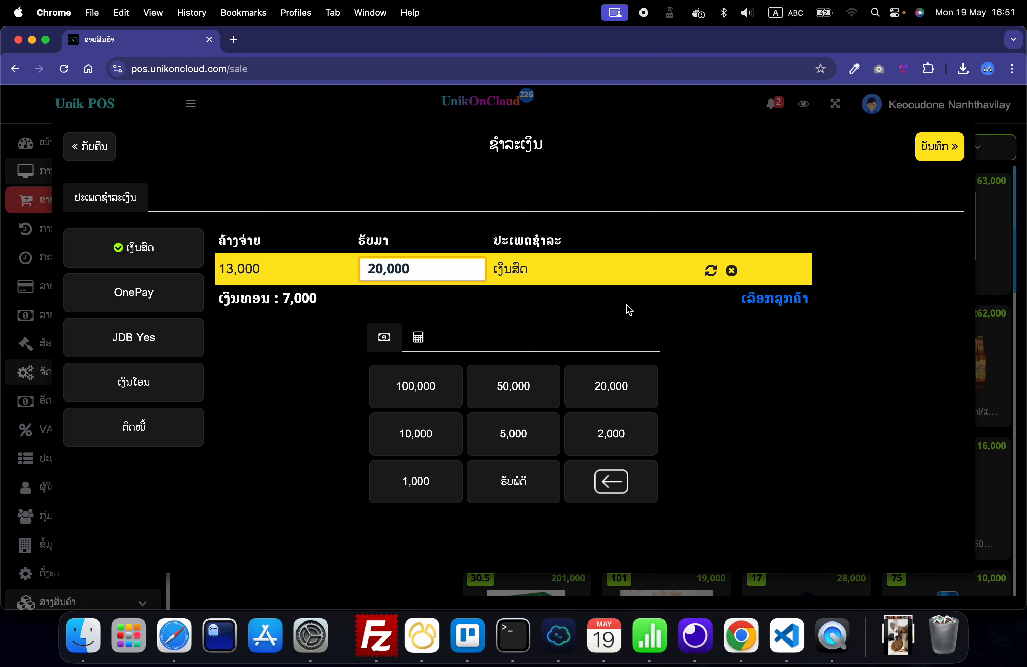
pyautogui.click(927, 148)
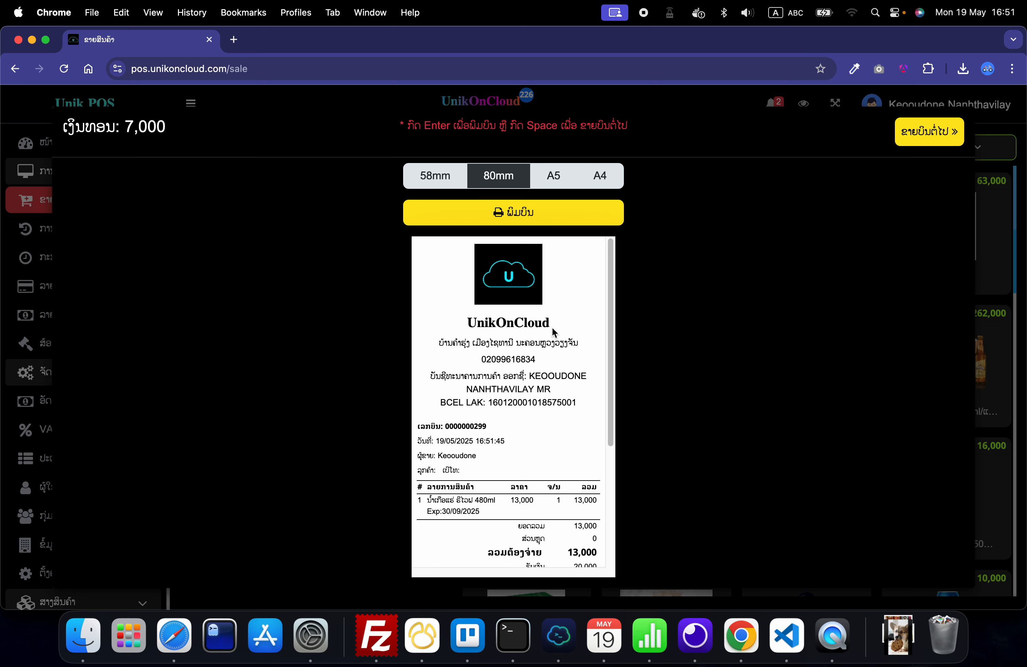
# Step: Open the 80mm receipt's print preview, cancel printing and start the next sale
pyautogui.click(502, 219)
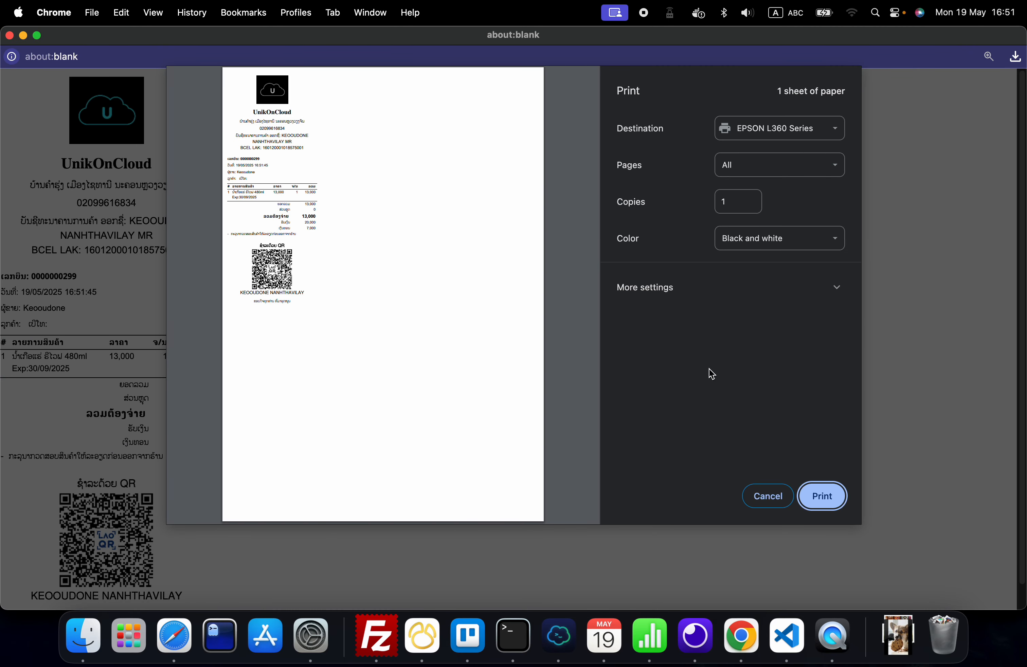
pyautogui.click(764, 498)
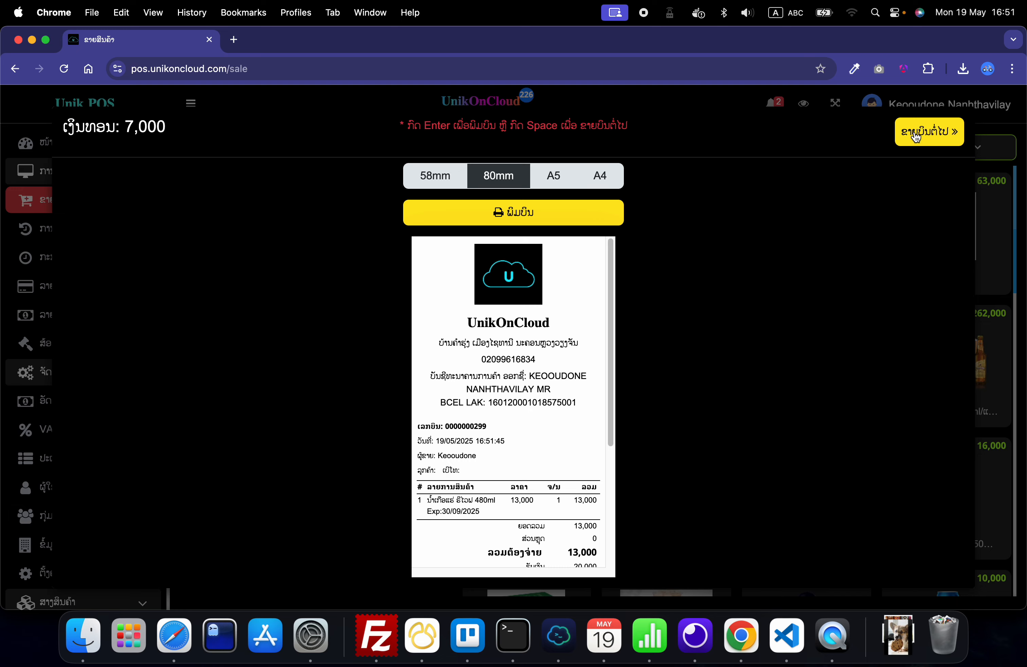
pyautogui.click(928, 135)
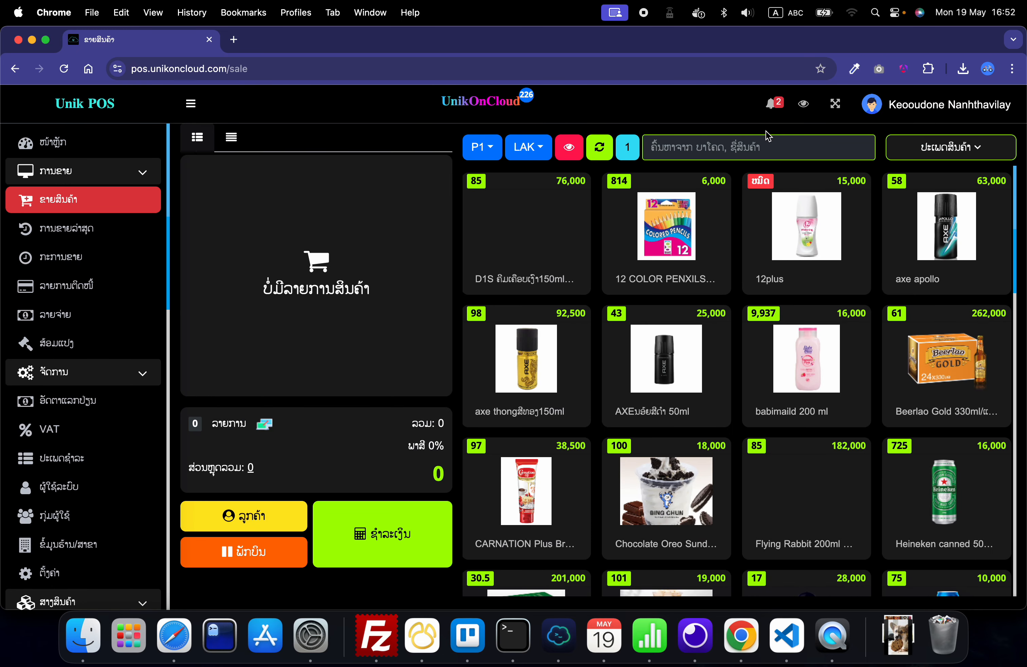